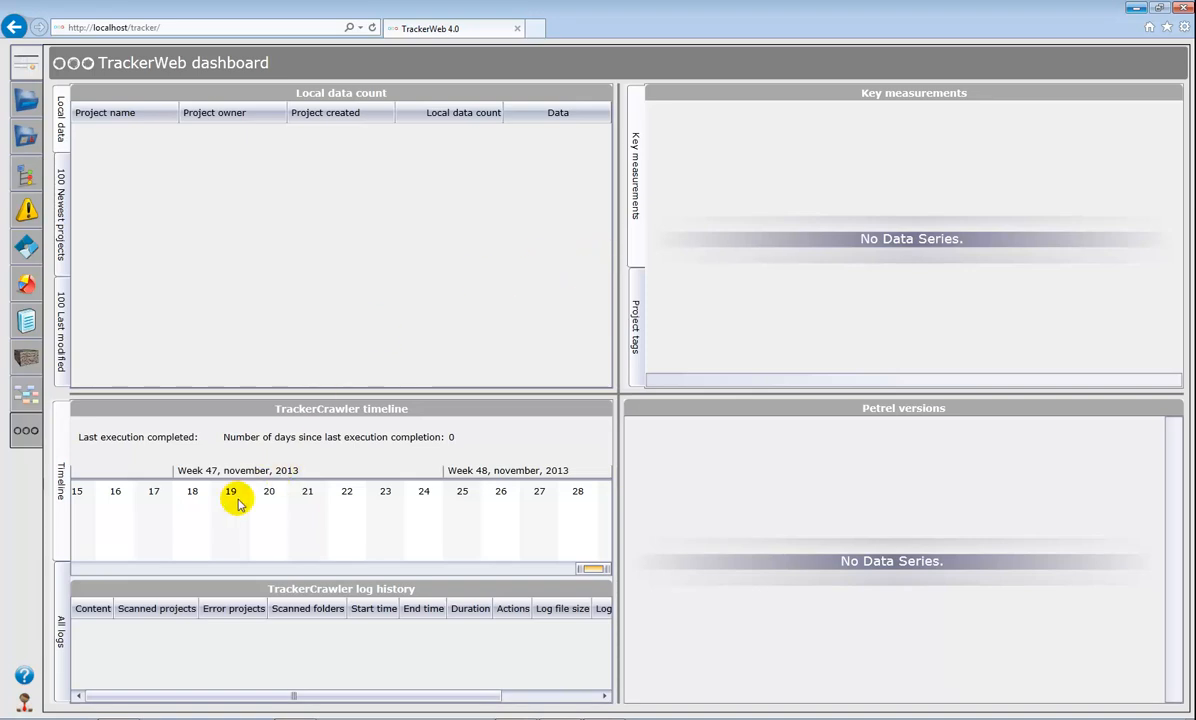
- Open a new file explorer window at C:\Program Files\Schlumberger\Petrel 2012\Extensions\Blueback Project Tracker_4.0.5.0
right_click(128, 702)
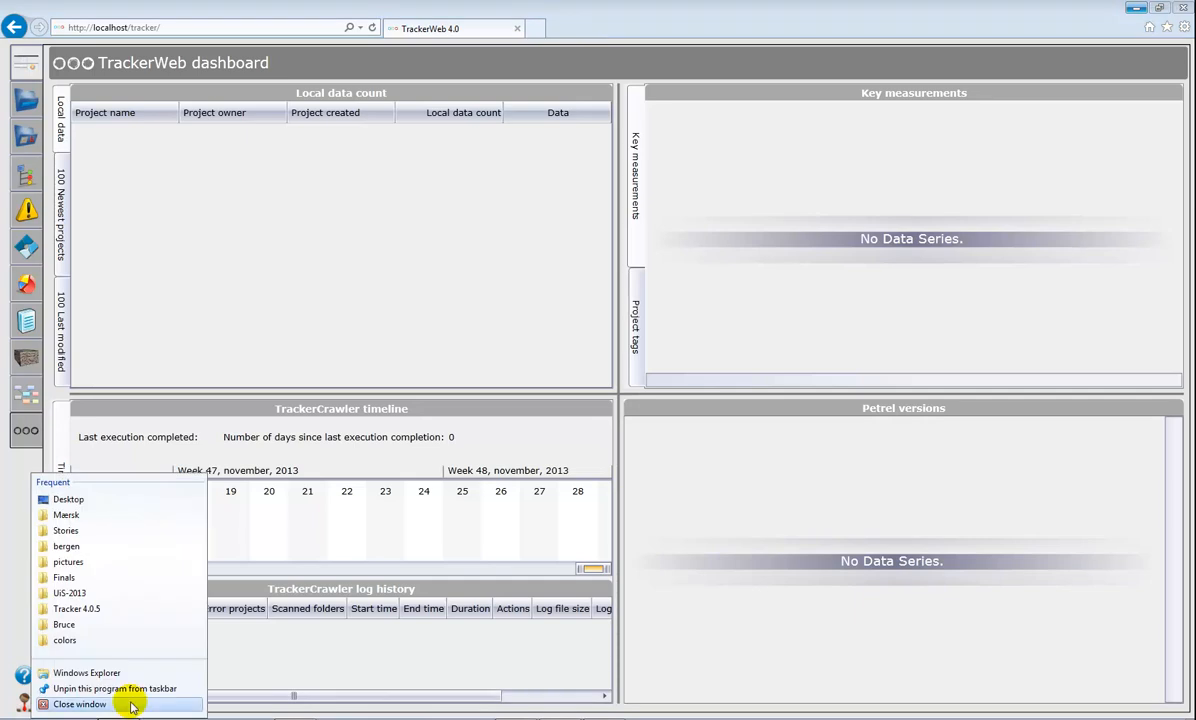
left_click(114, 671)
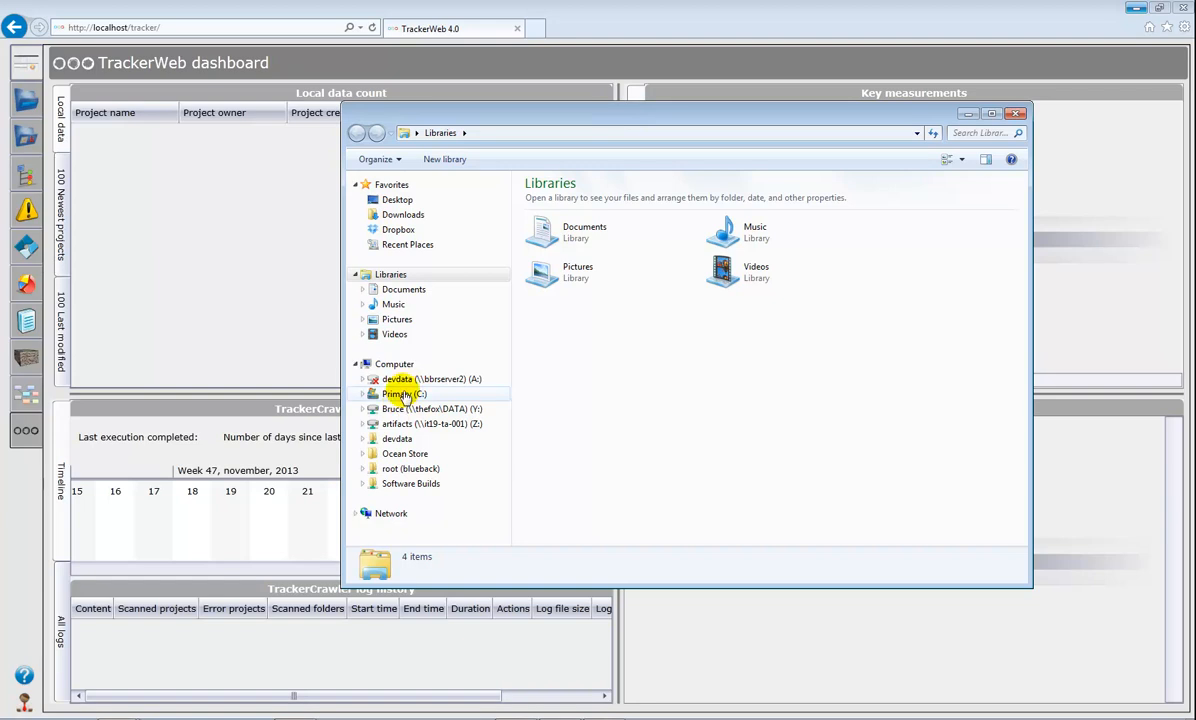
left_click(404, 394)
double_click(598, 394)
scroll(595, 330, "down", 5)
left_click(580, 359)
double_click(580, 360)
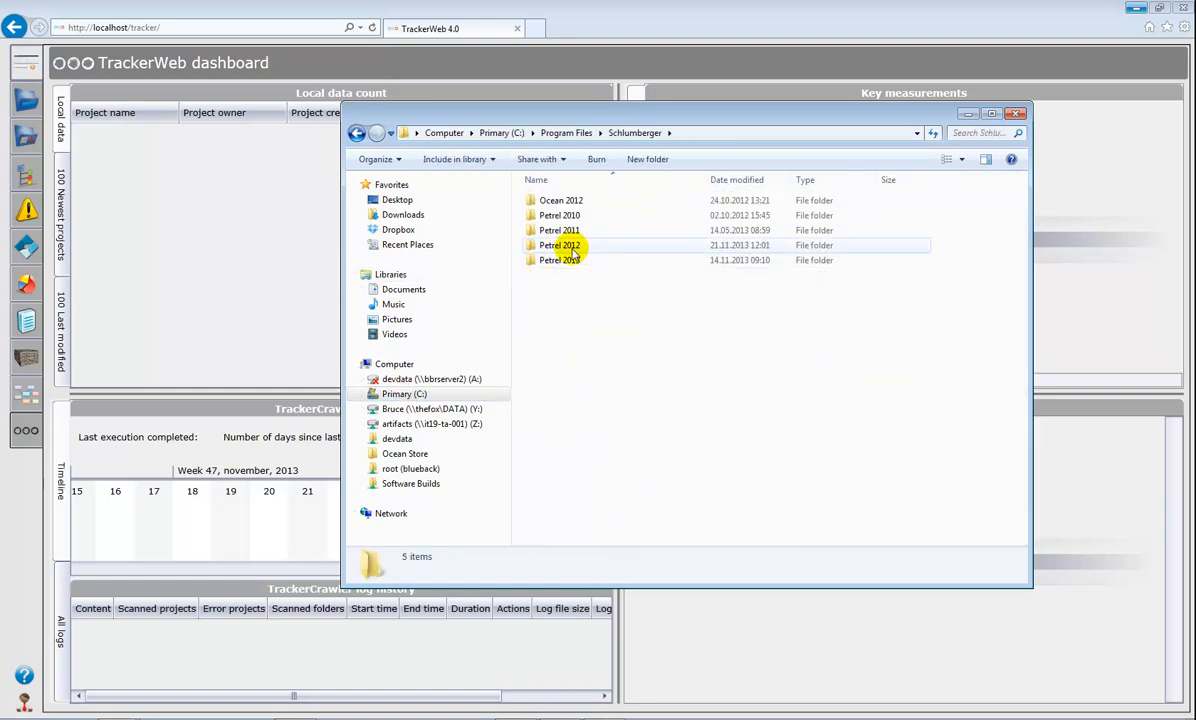
double_click(570, 248)
double_click(560, 216)
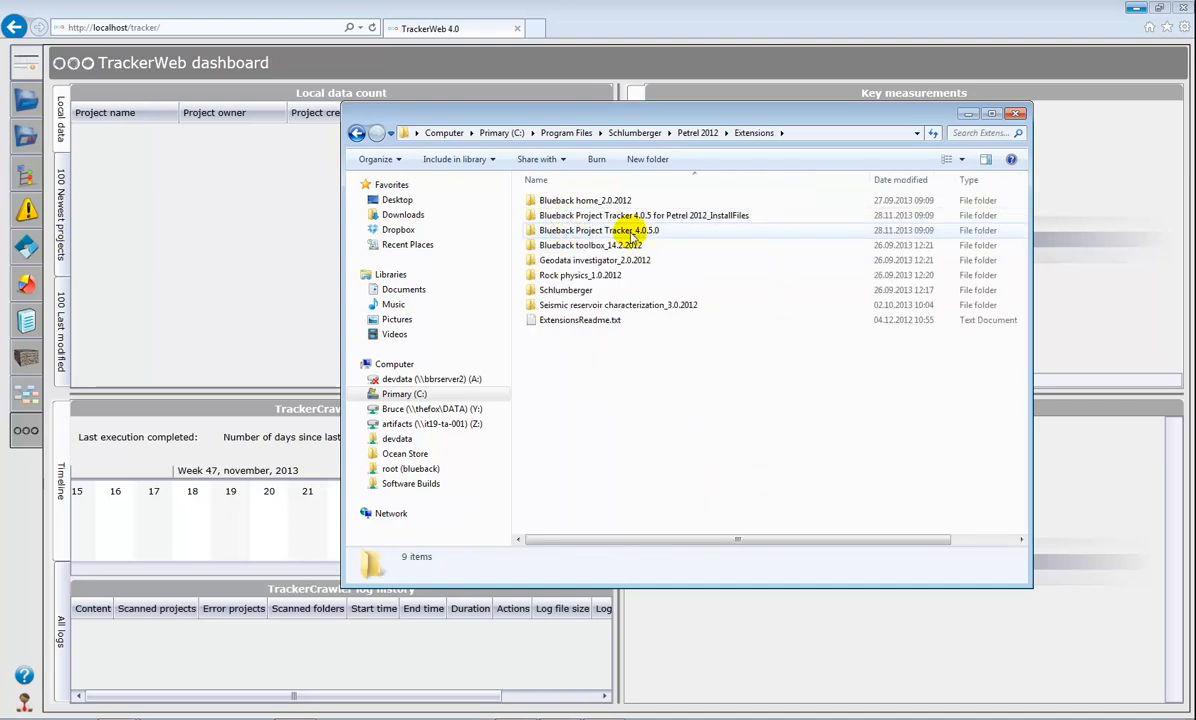
double_click(620, 232)
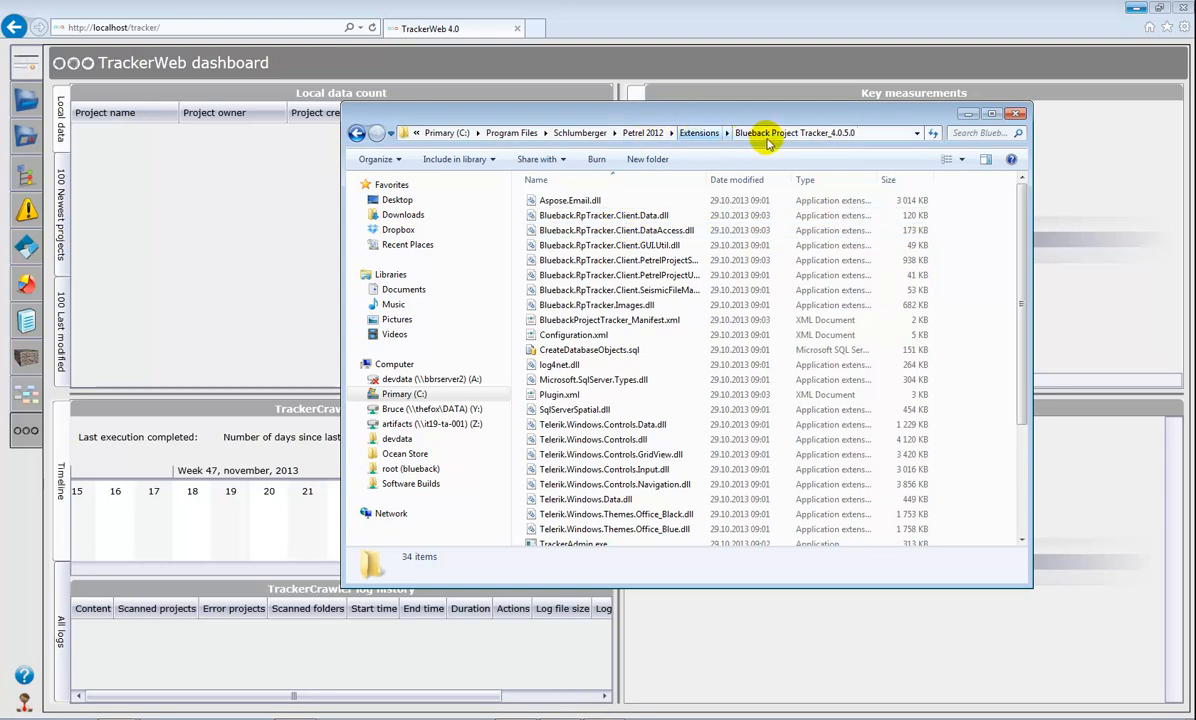
- Launch TrackerAdmin.exe from the Blueback Project Tracker_4.0.5.0 folder
left_click_drag(1022, 285, 1018, 380)
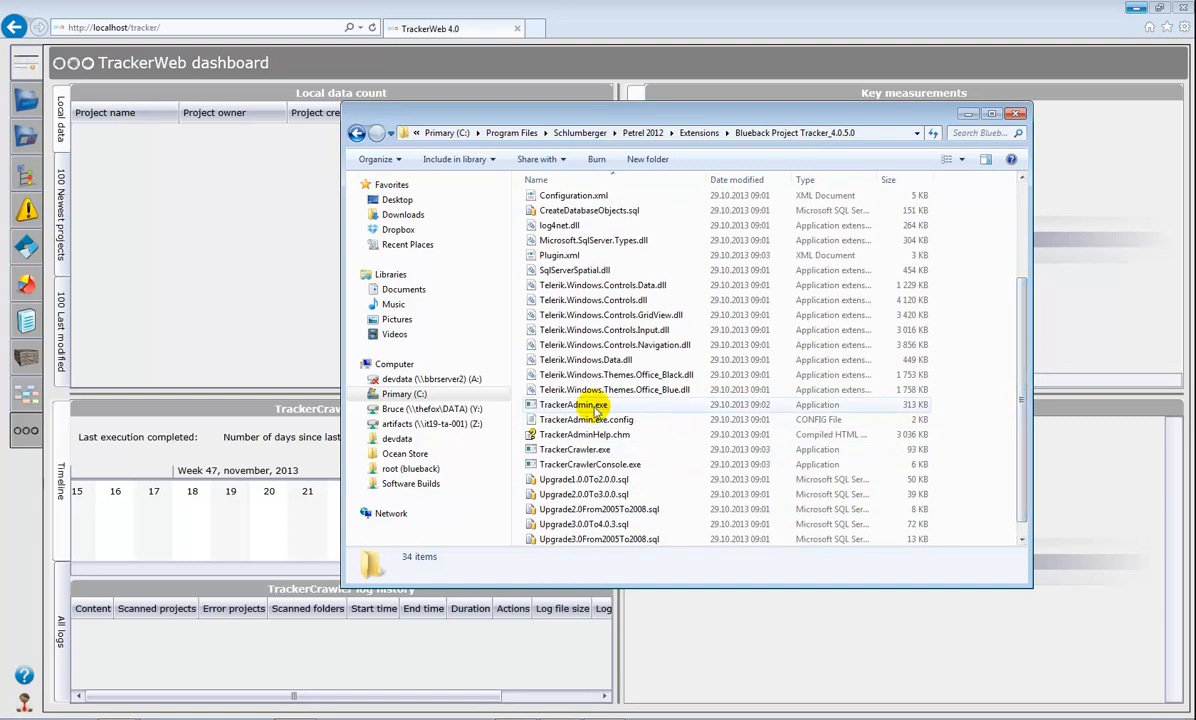
left_click(568, 406)
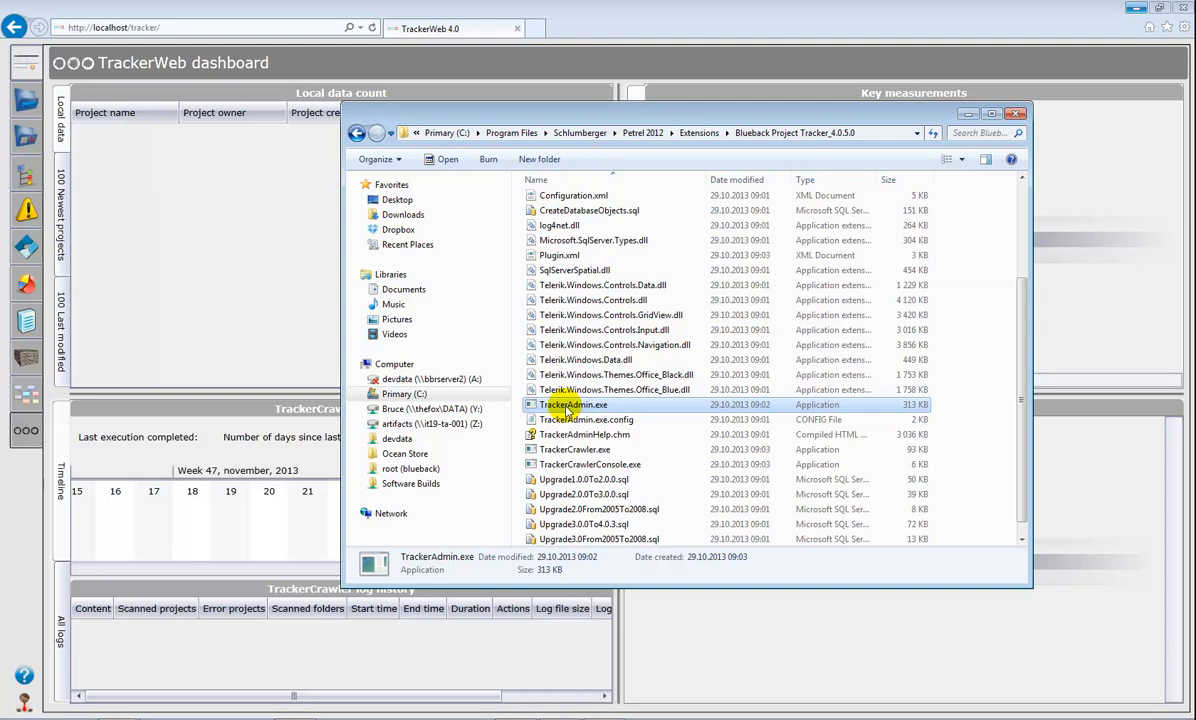
double_click(567, 407)
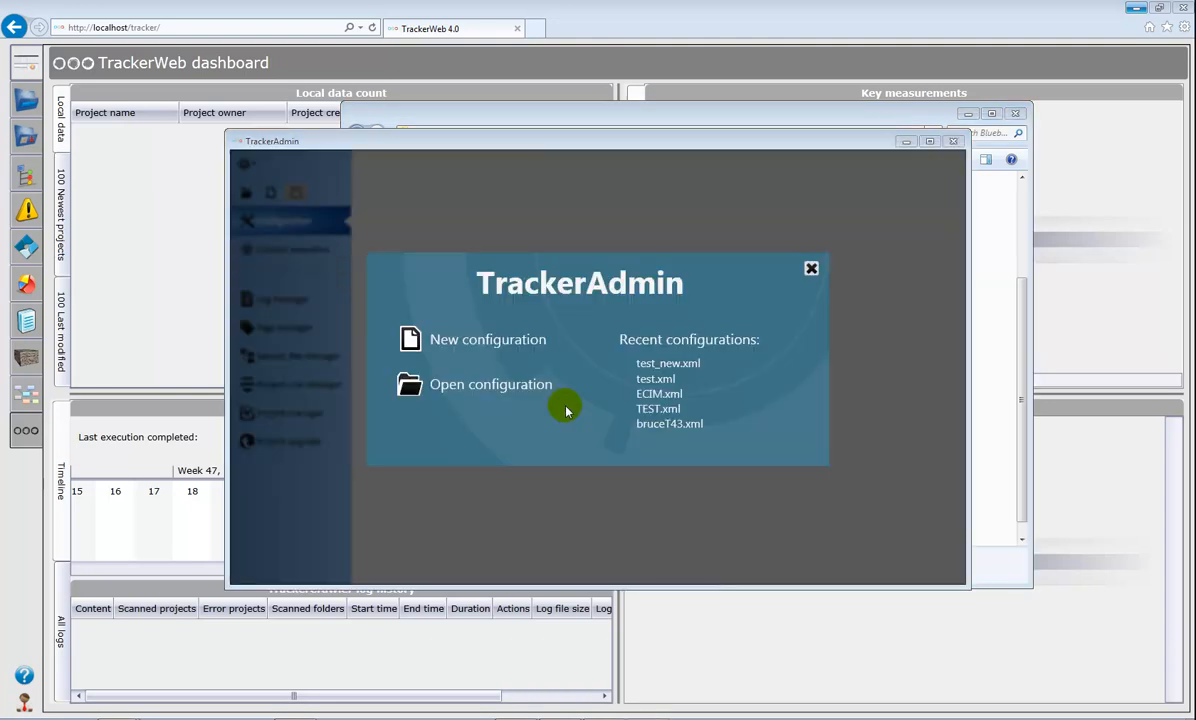
- Start a new configuration and create a folder named blueback on the Primary (C:) drive for it
left_click(462, 339)
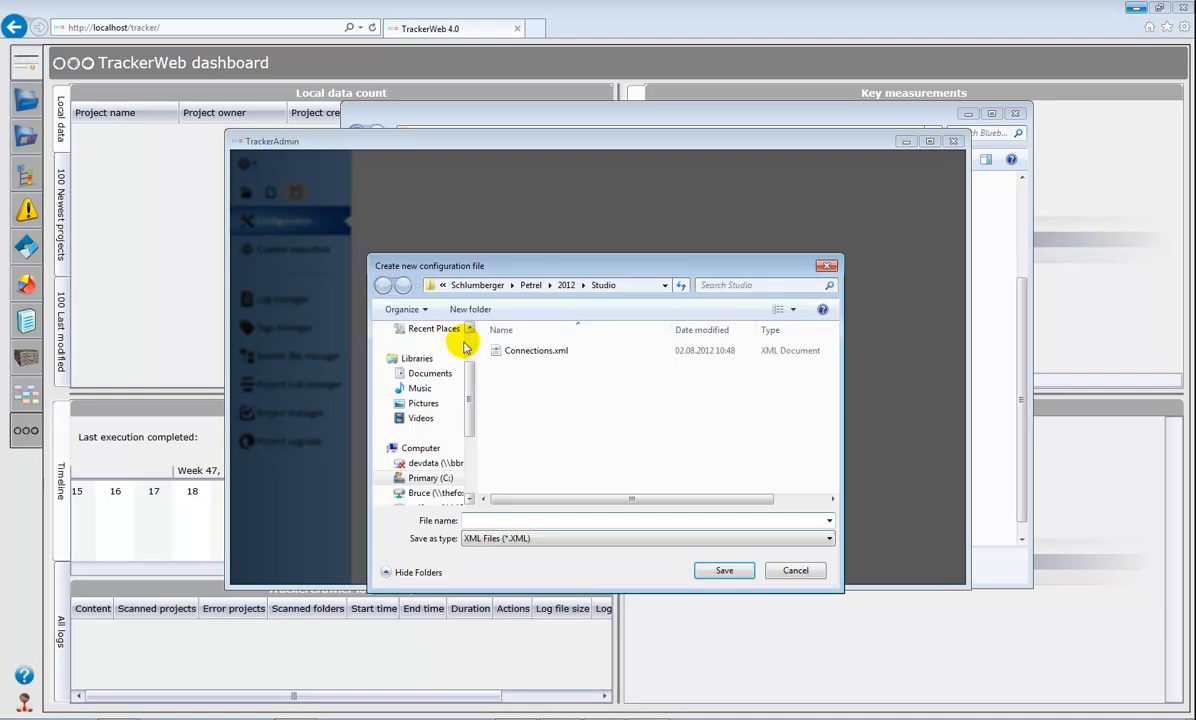
left_click_drag(490, 262, 535, 247)
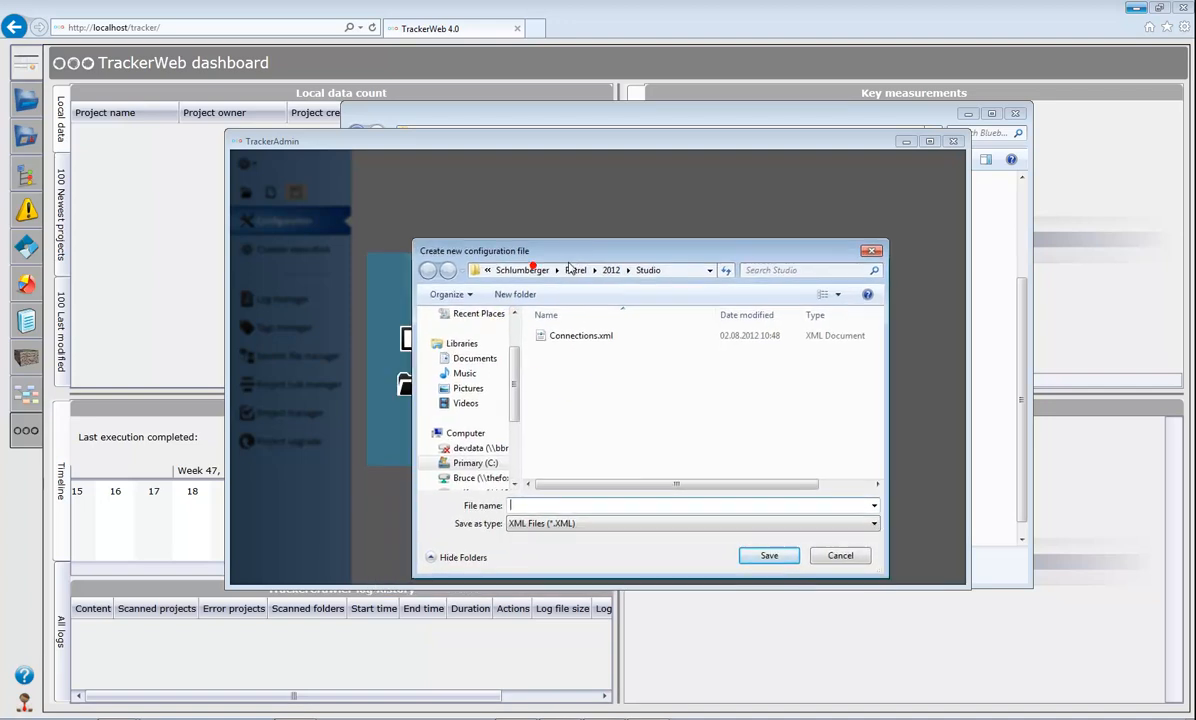
left_click(476, 463)
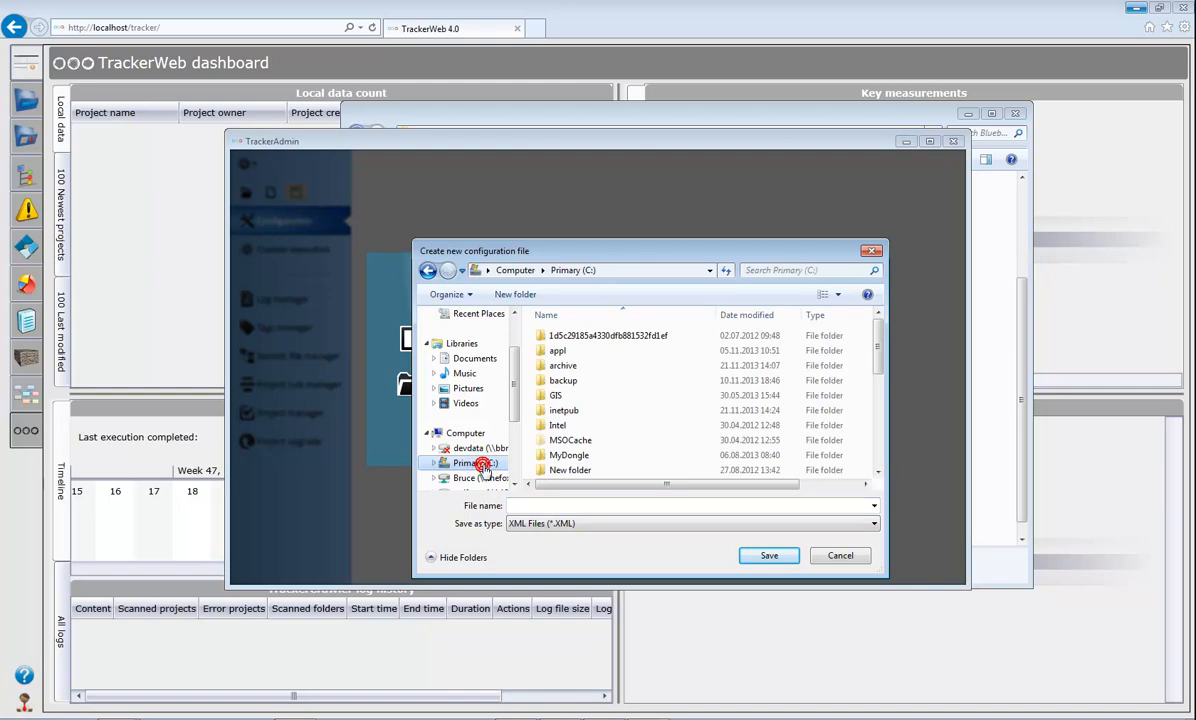
left_click(516, 295)
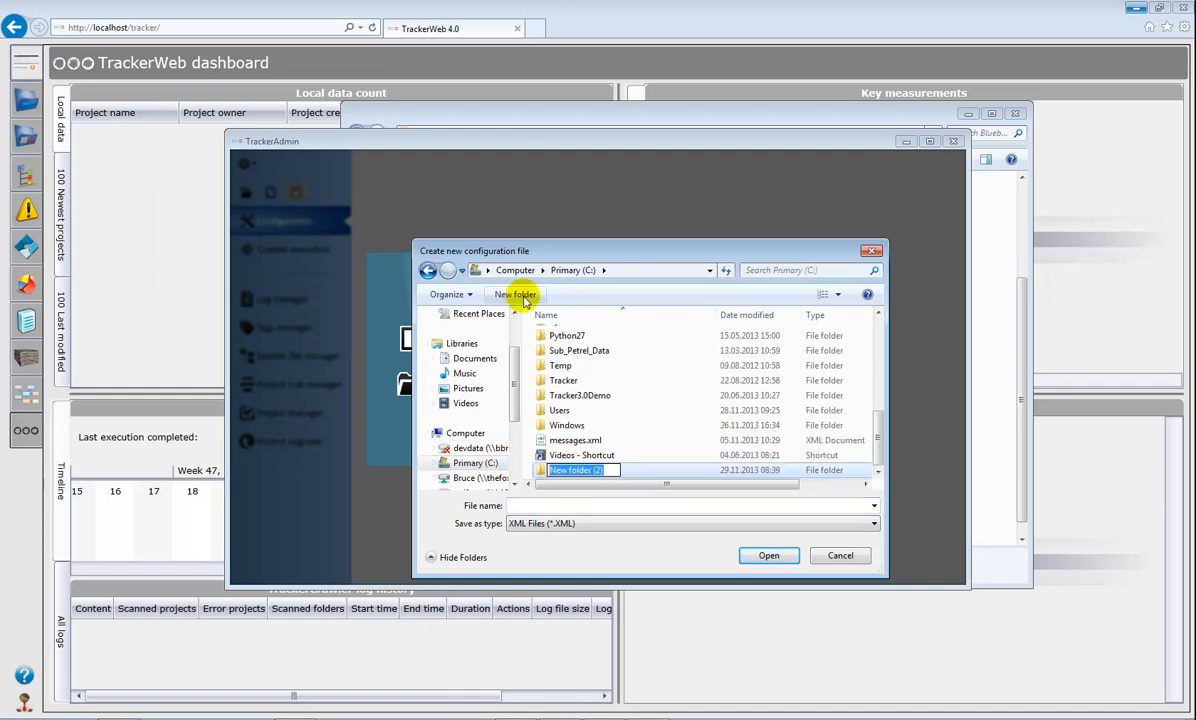
type("blueback")
key("Return")
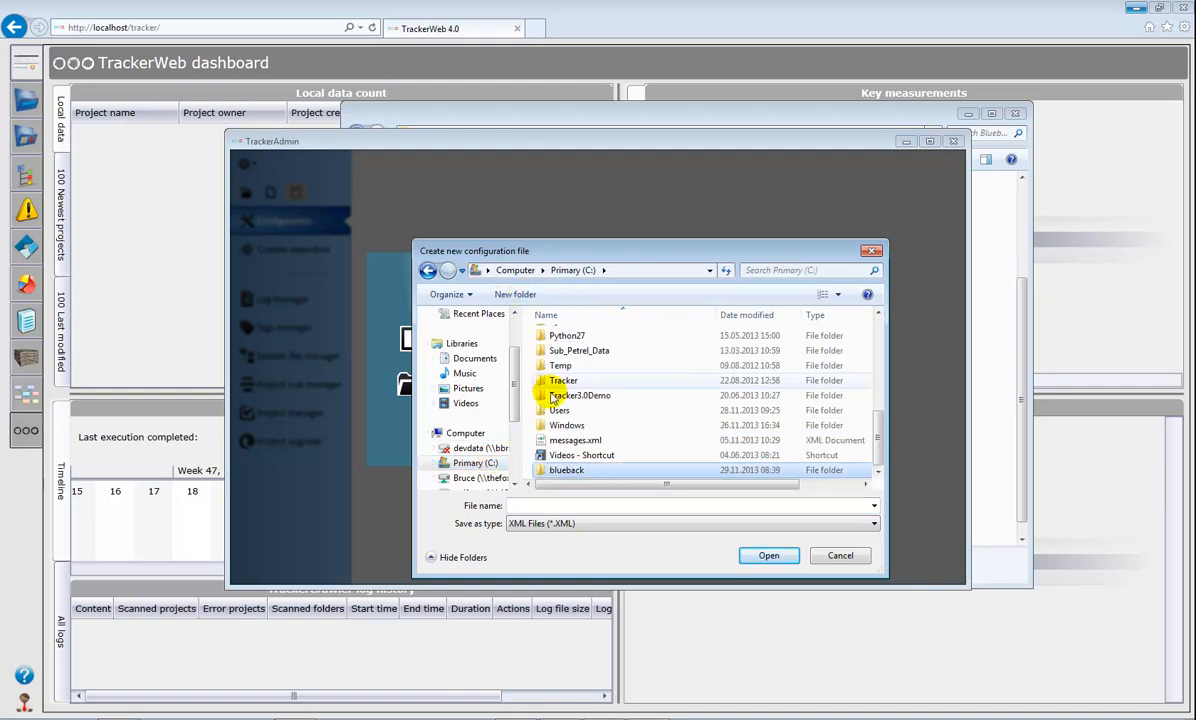
- Create two subfolders named config and logs inside the blueback folder
double_click(570, 471)
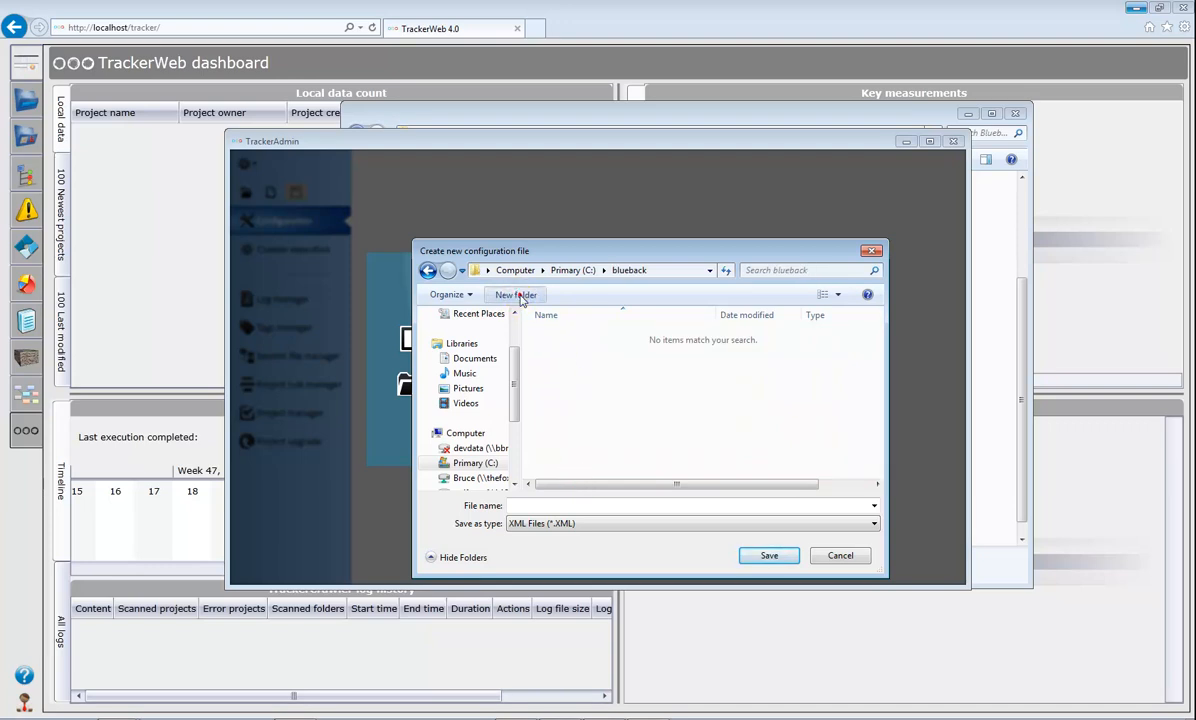
left_click(516, 295)
key("Return")
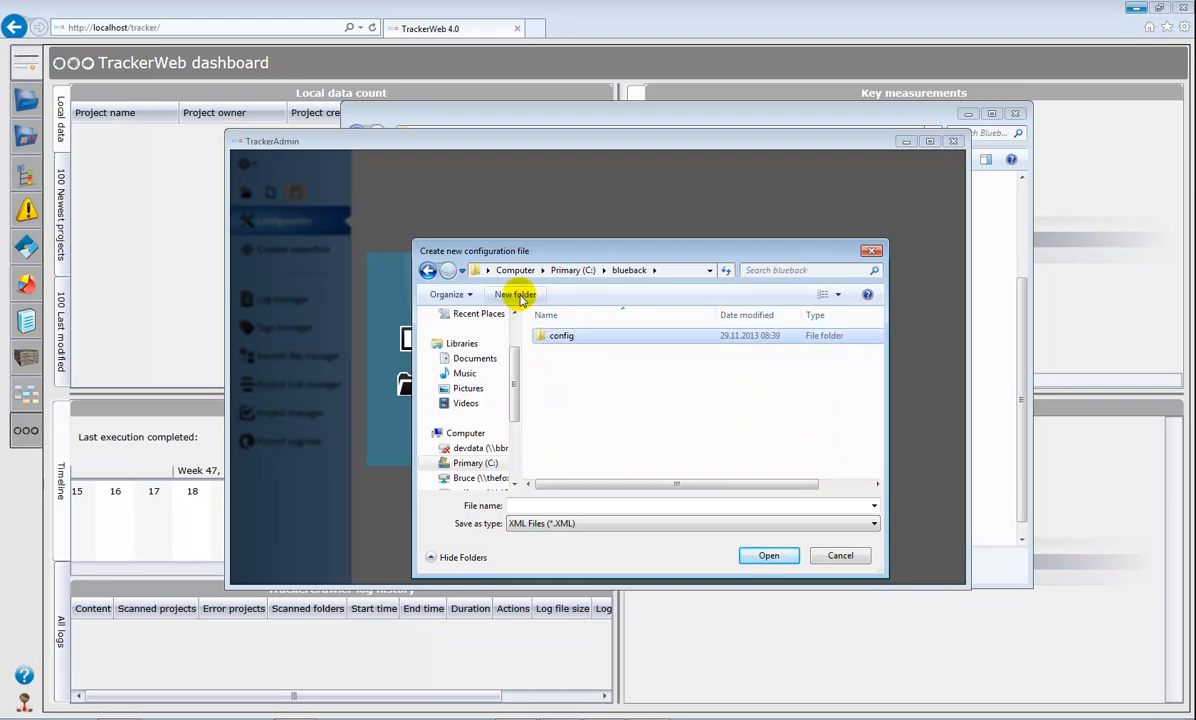
left_click(516, 295)
type("logs")
key("Return")
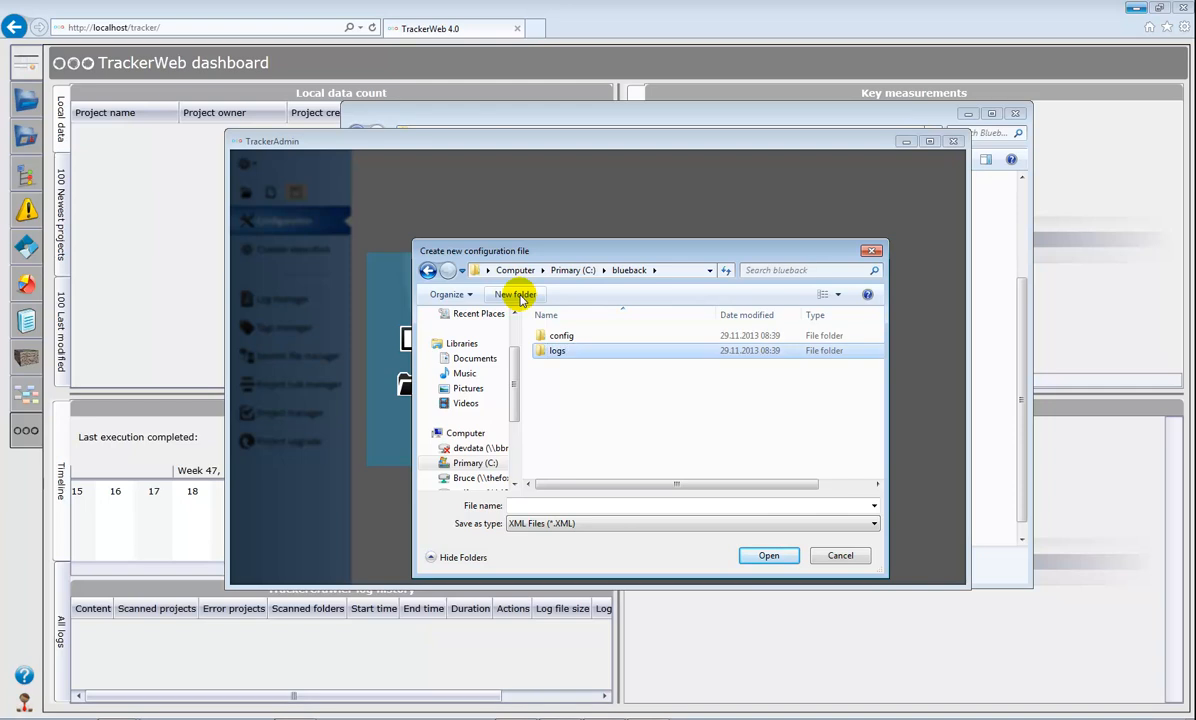
- Save the new configuration file as default_tracker in the config folder
double_click(561, 336)
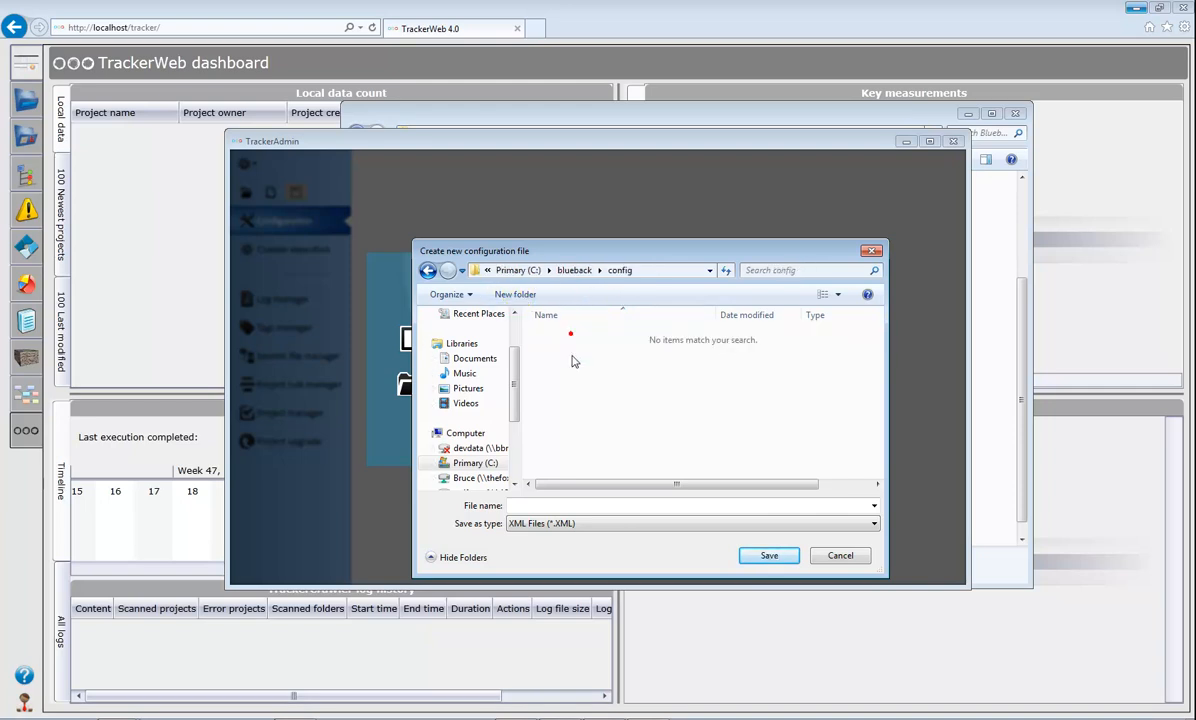
left_click(531, 503)
type("default_tracke")
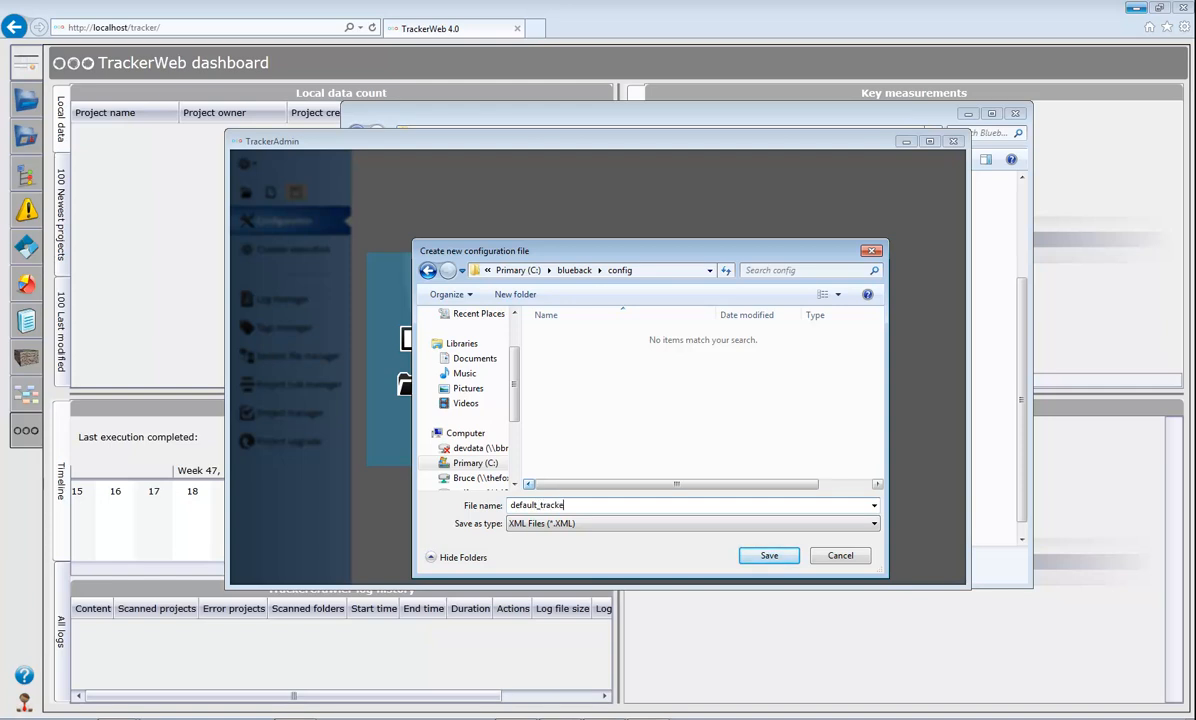
type("r")
left_click(767, 555)
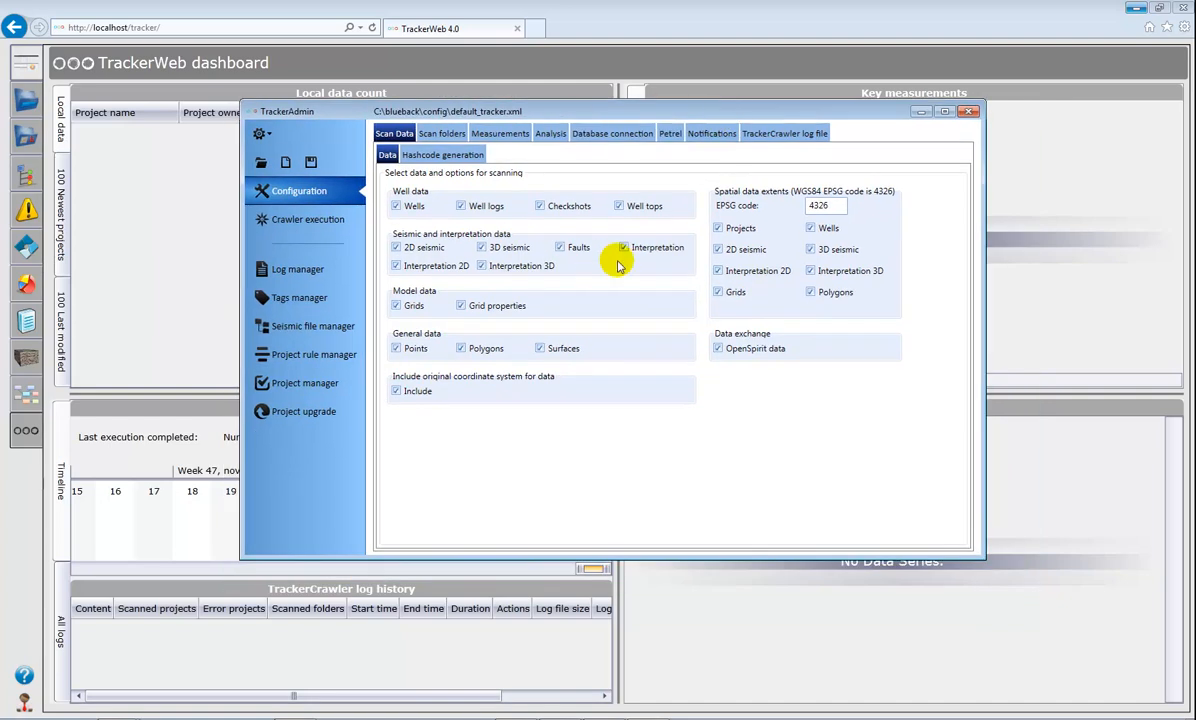
- Set the database connection to server localhost\sqlexpress and database name Tracker
left_click(595, 138)
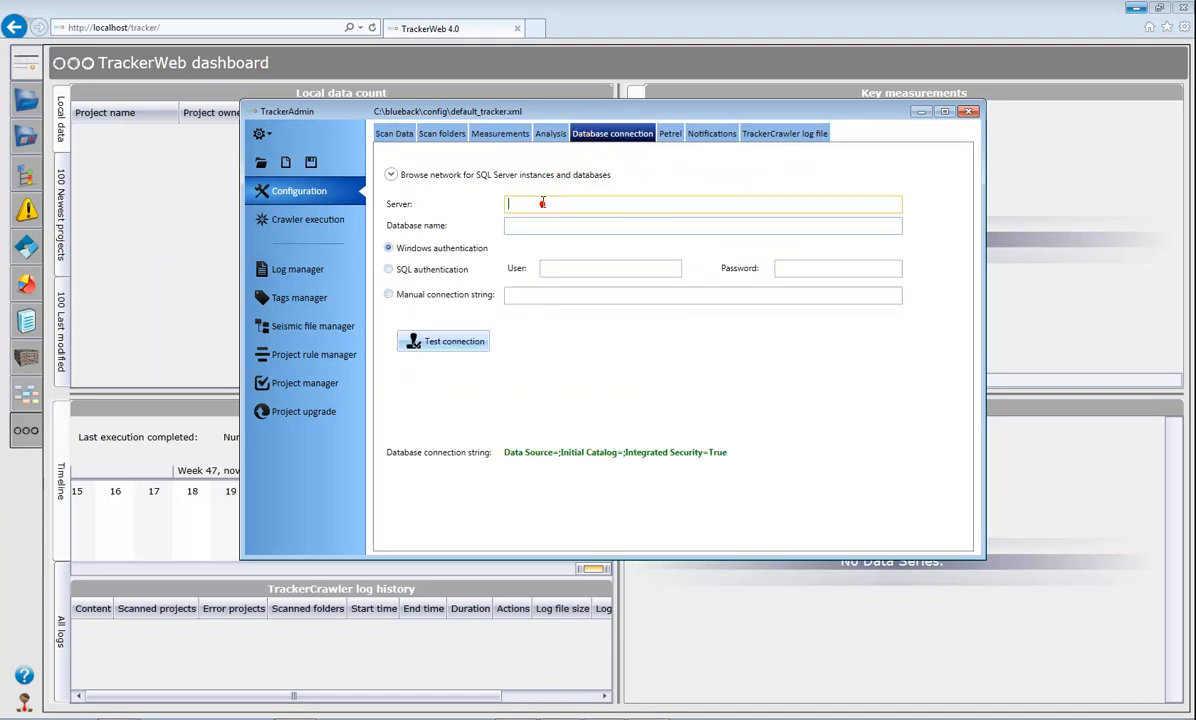
type("loc")
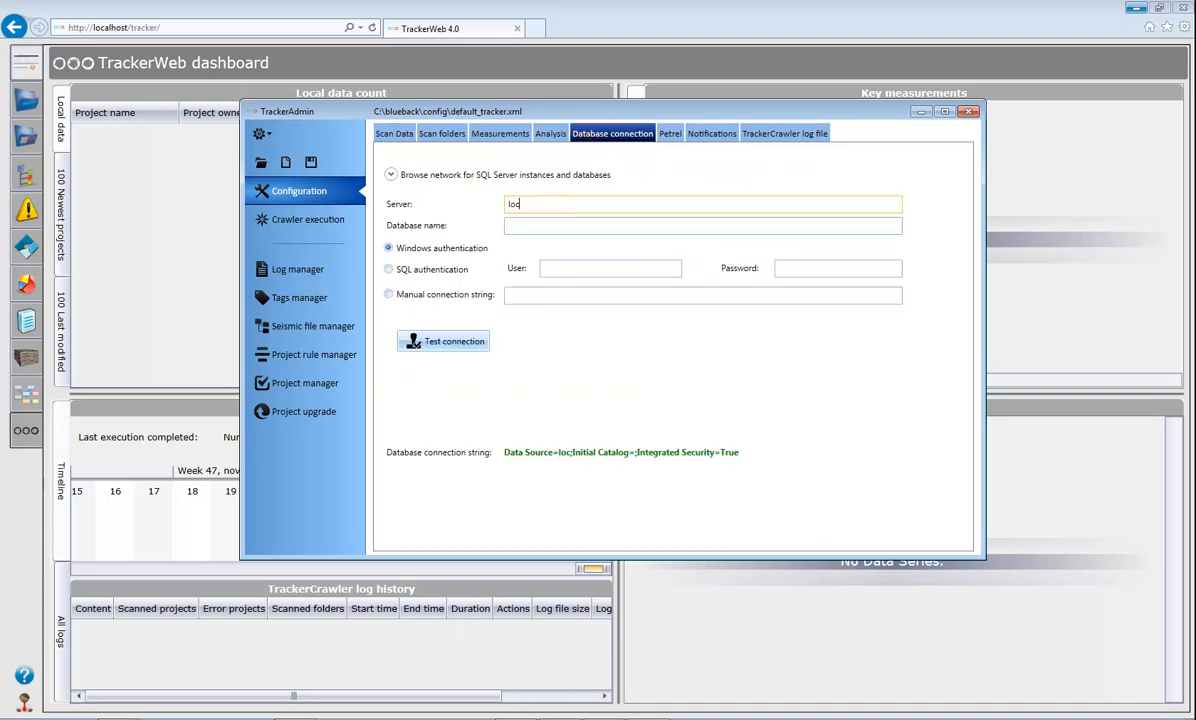
type("alhost")
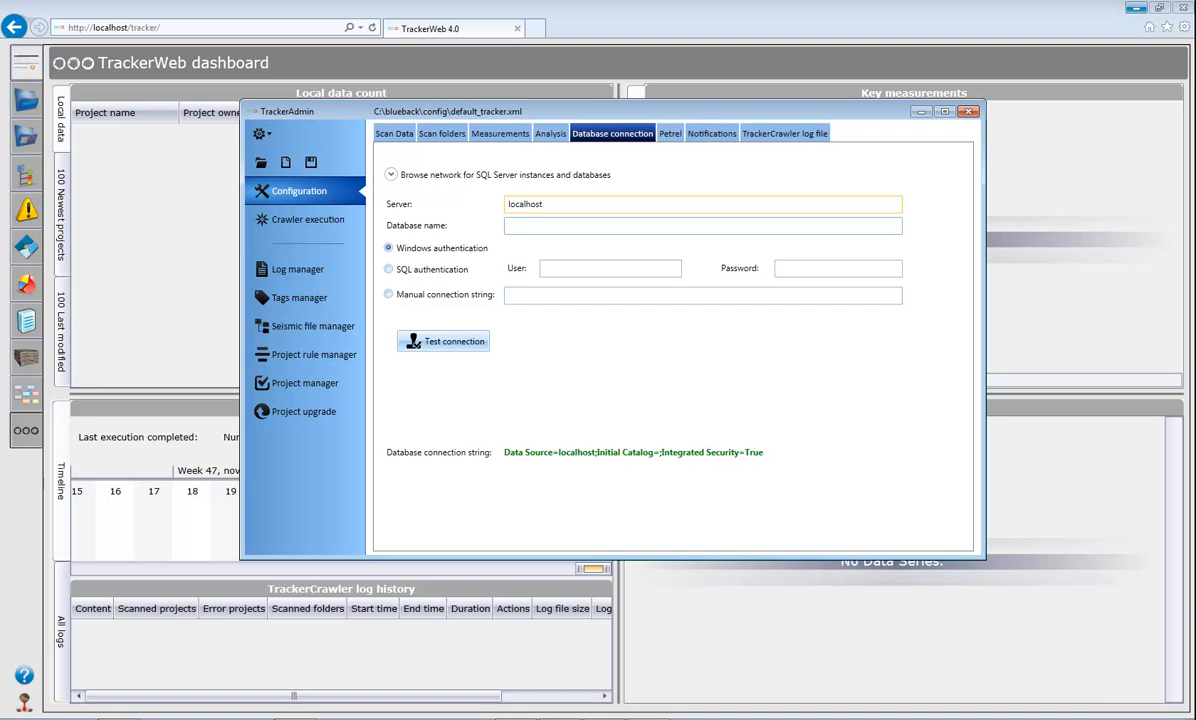
type("\\sqlexpress")
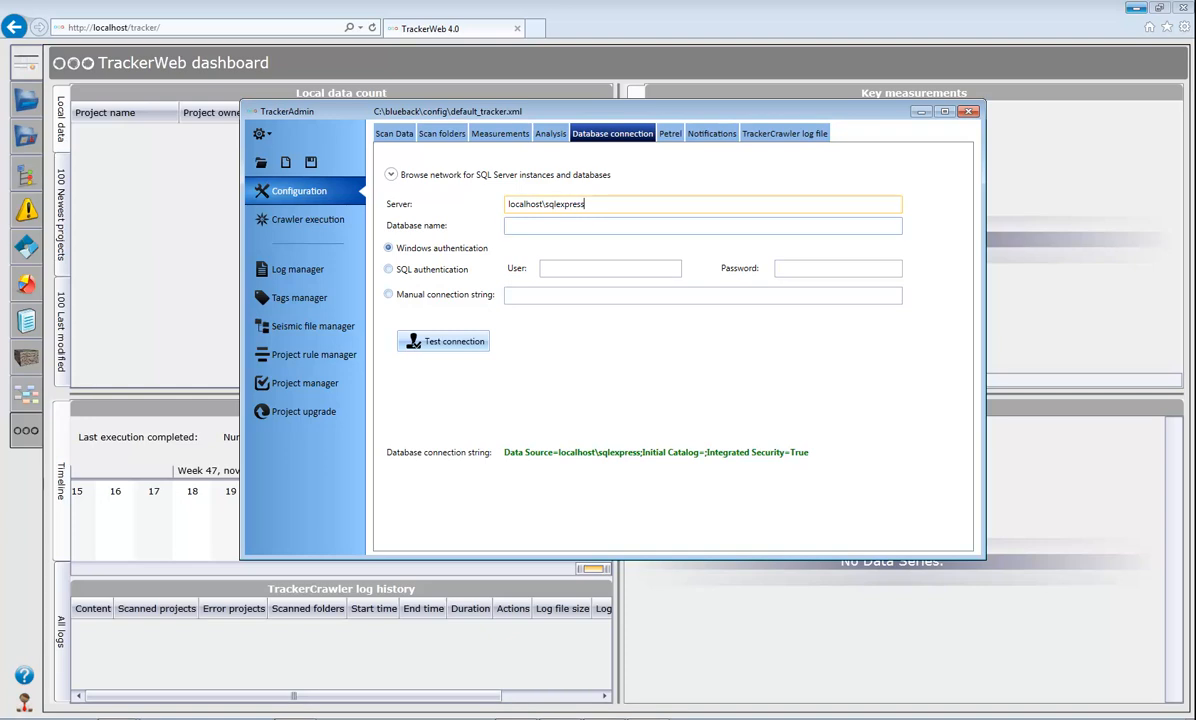
key("Tab")
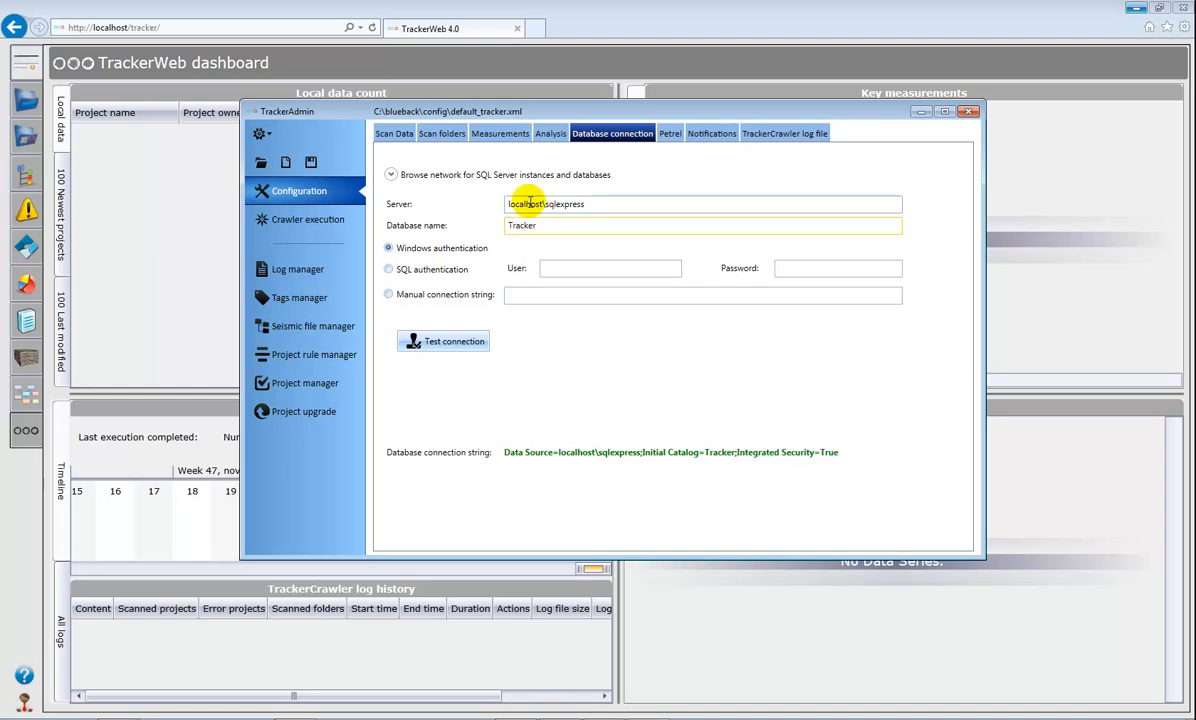
- Test the database connection, dismiss the result, and save the configuration
left_click(437, 342)
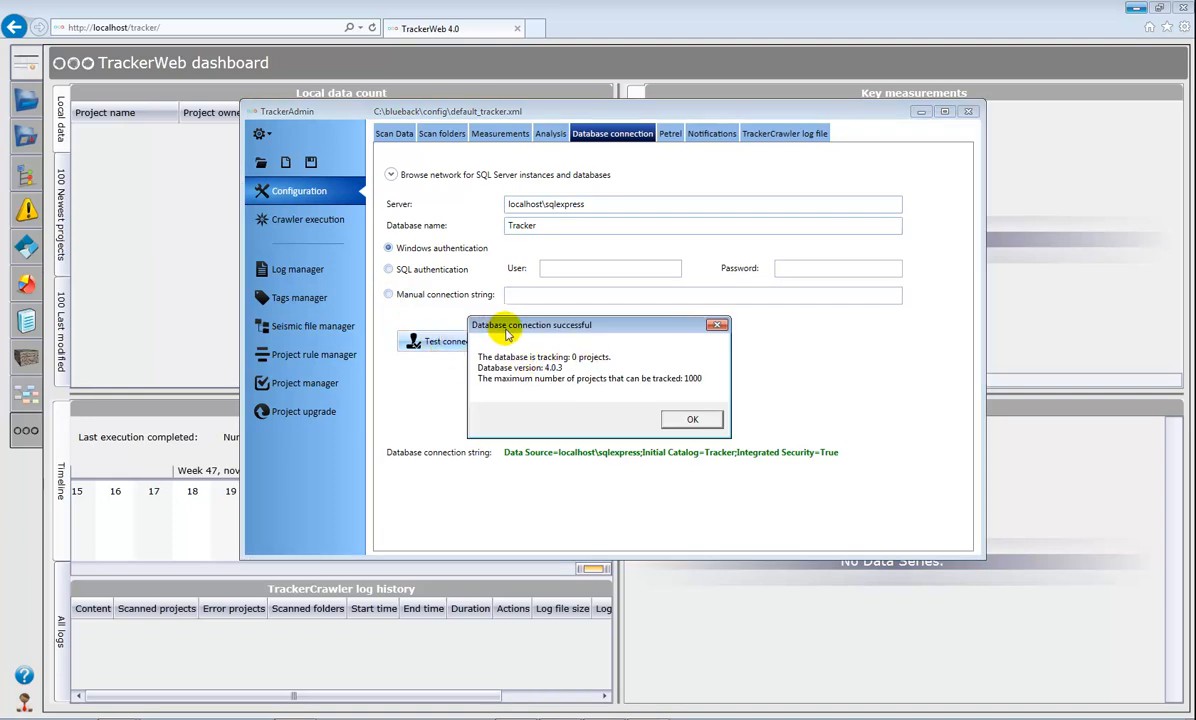
left_click(675, 419)
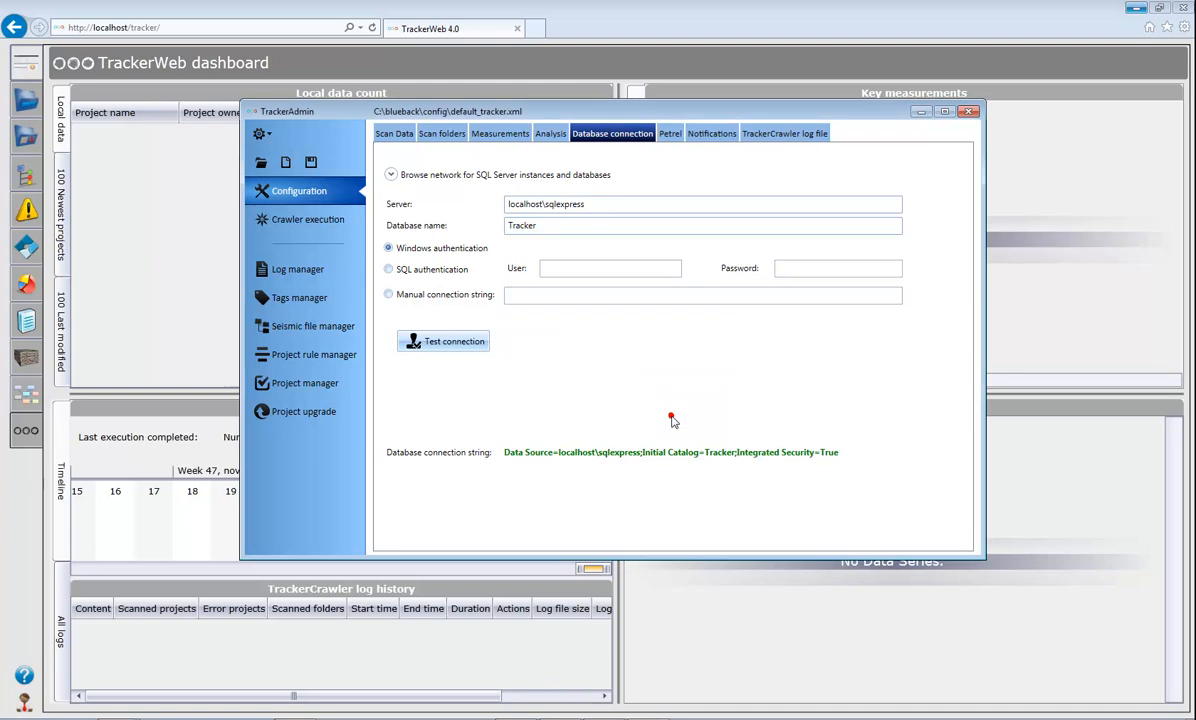
left_click(311, 163)
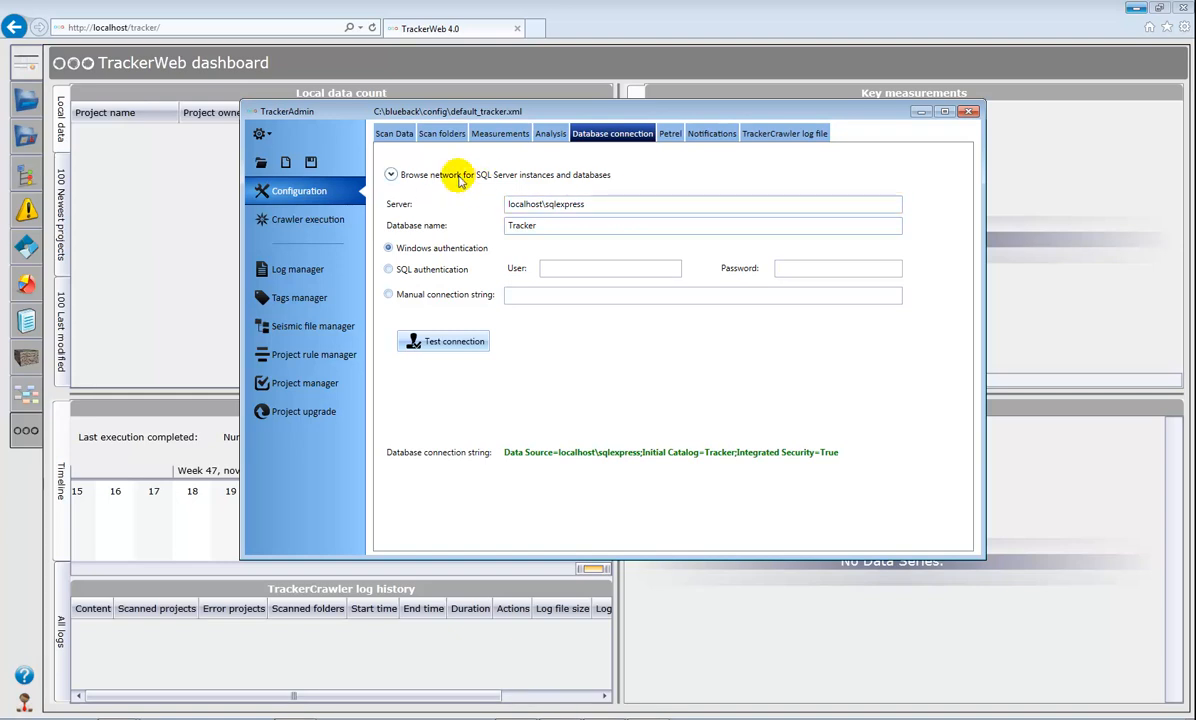
- Exclude OpenSpirit data from scanning and turn off spatial extents for Interpretation 2D, Interpretation 3D, Grids and Polygons
left_click(410, 135)
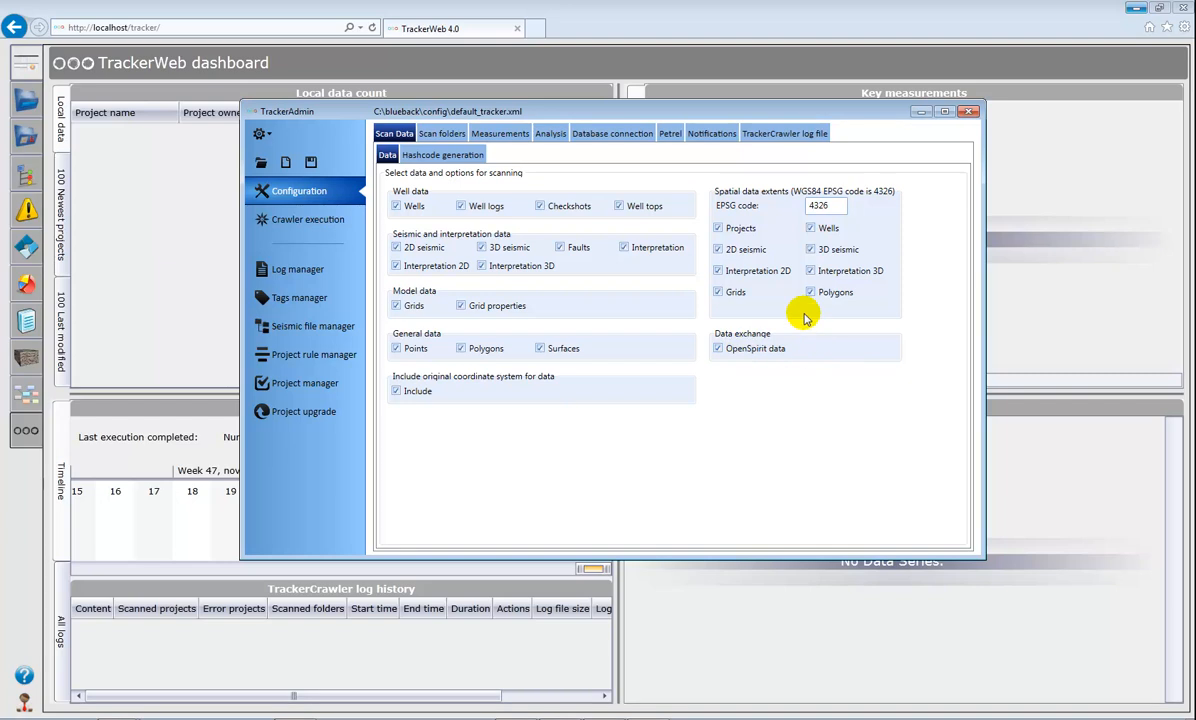
left_click(733, 350)
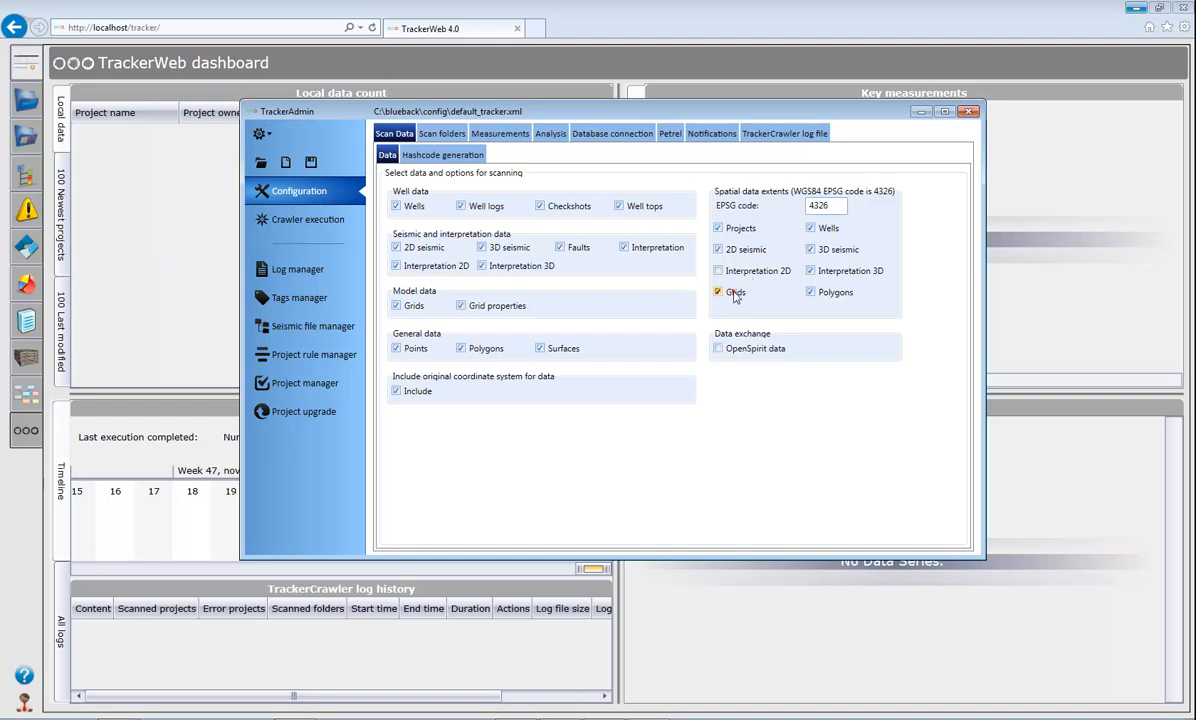
left_click(853, 277)
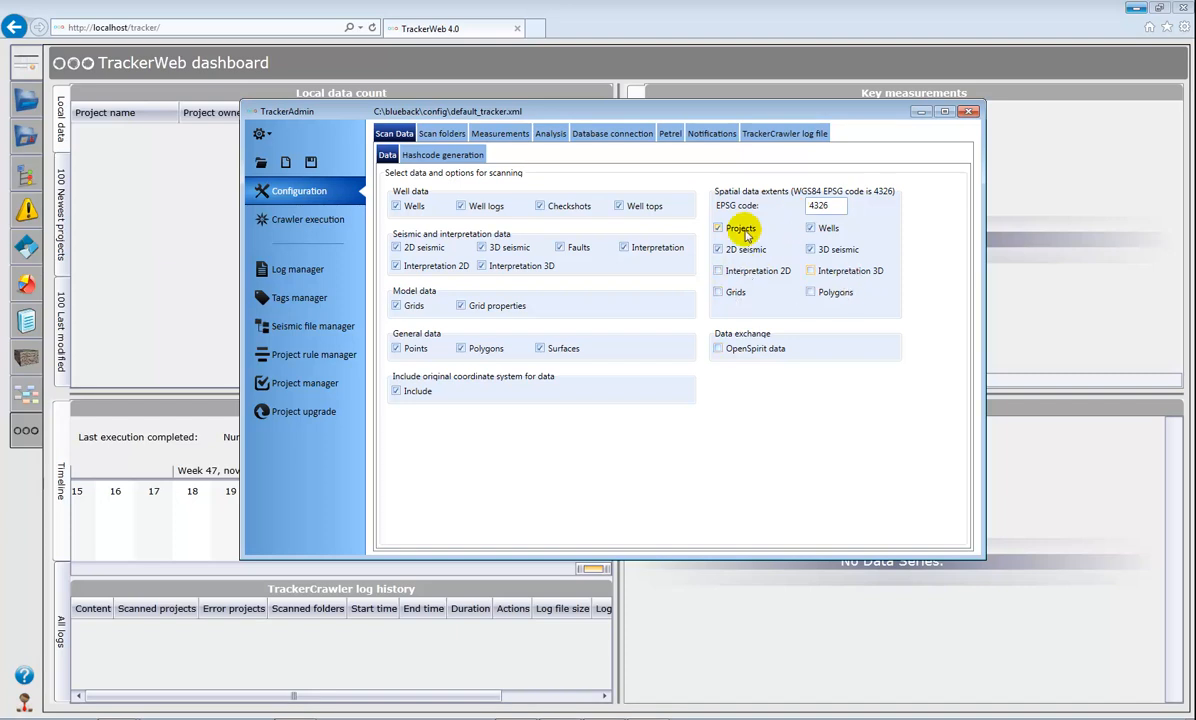
- Limit hashcode generation to Wells and Interpretation 3D, and return to the scan data options
left_click(436, 157)
left_click(420, 217)
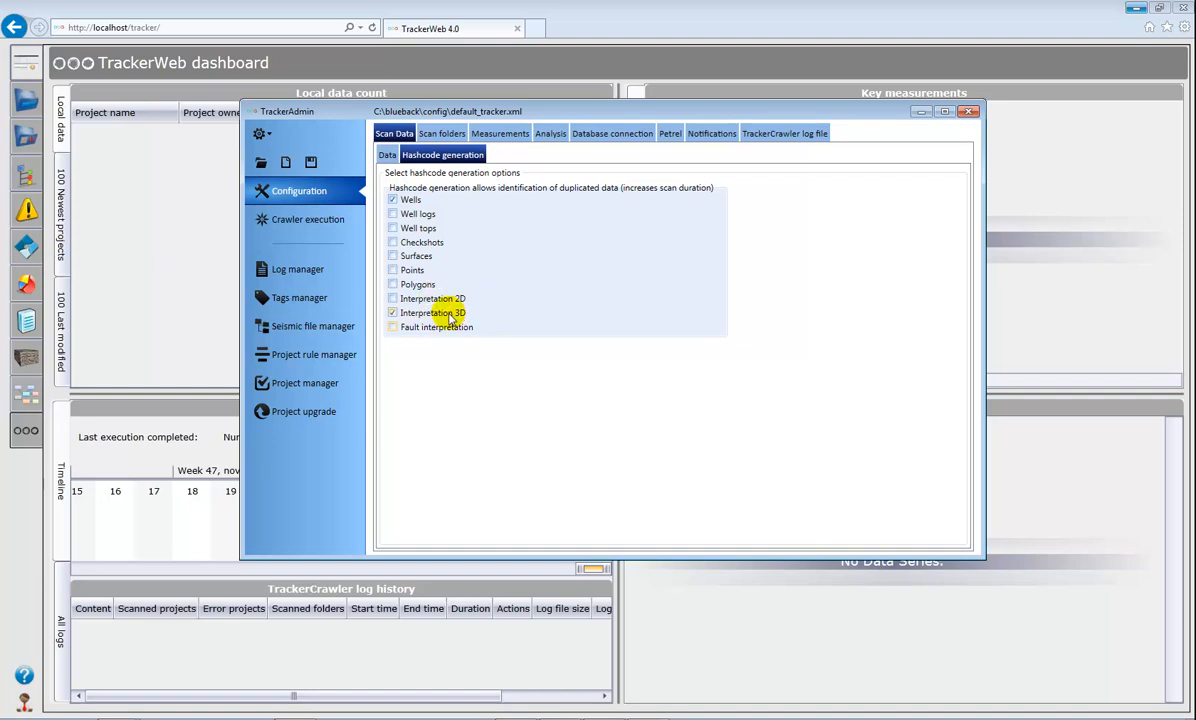
left_click(389, 157)
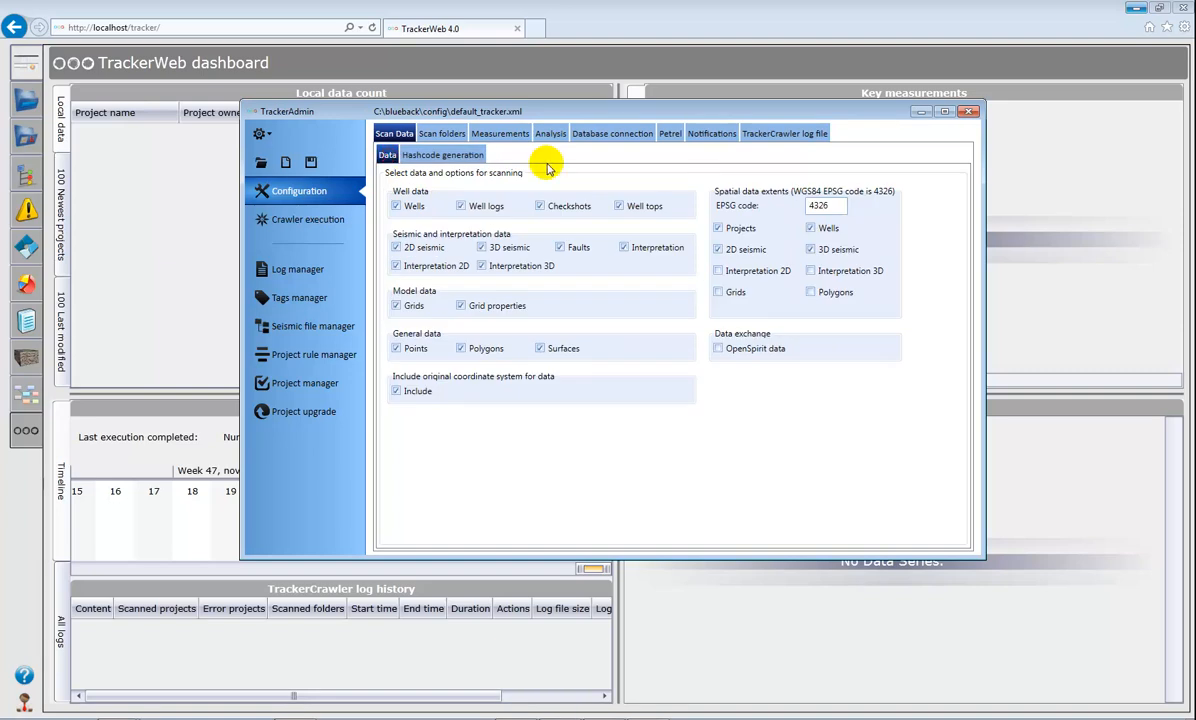
- Remove the placeholder folder C:\Users\somefolder from the folders included in the scan
left_click(445, 135)
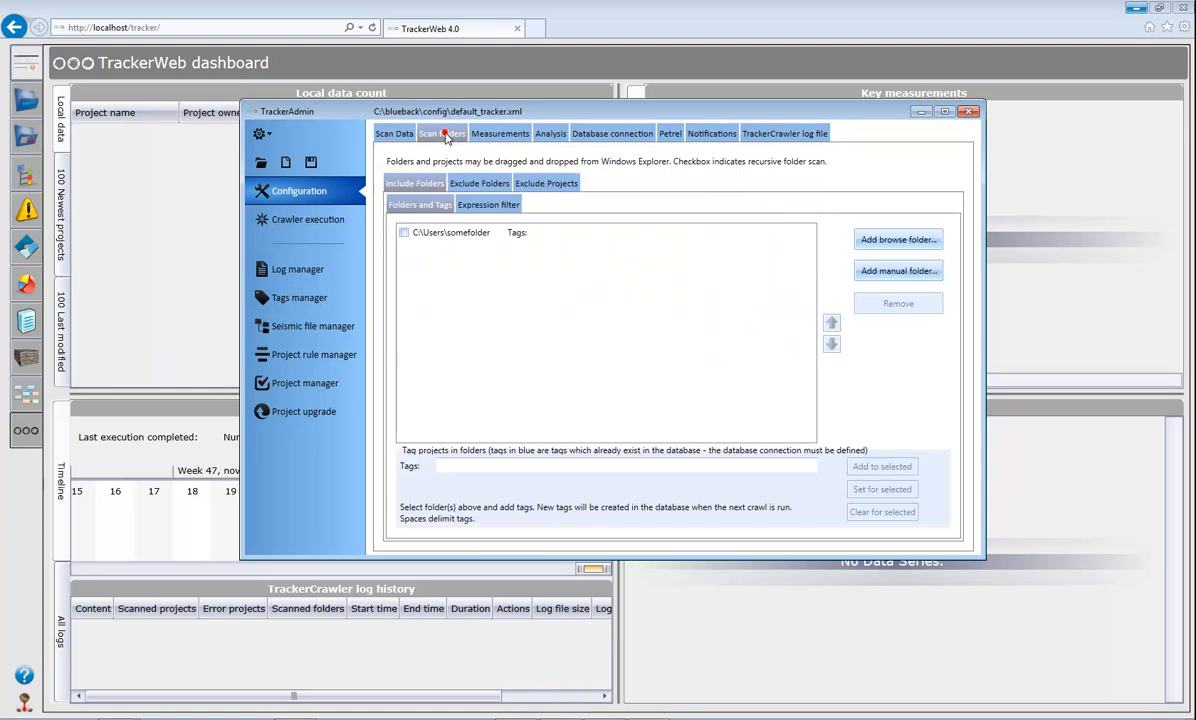
left_click_drag(453, 113, 496, 97)
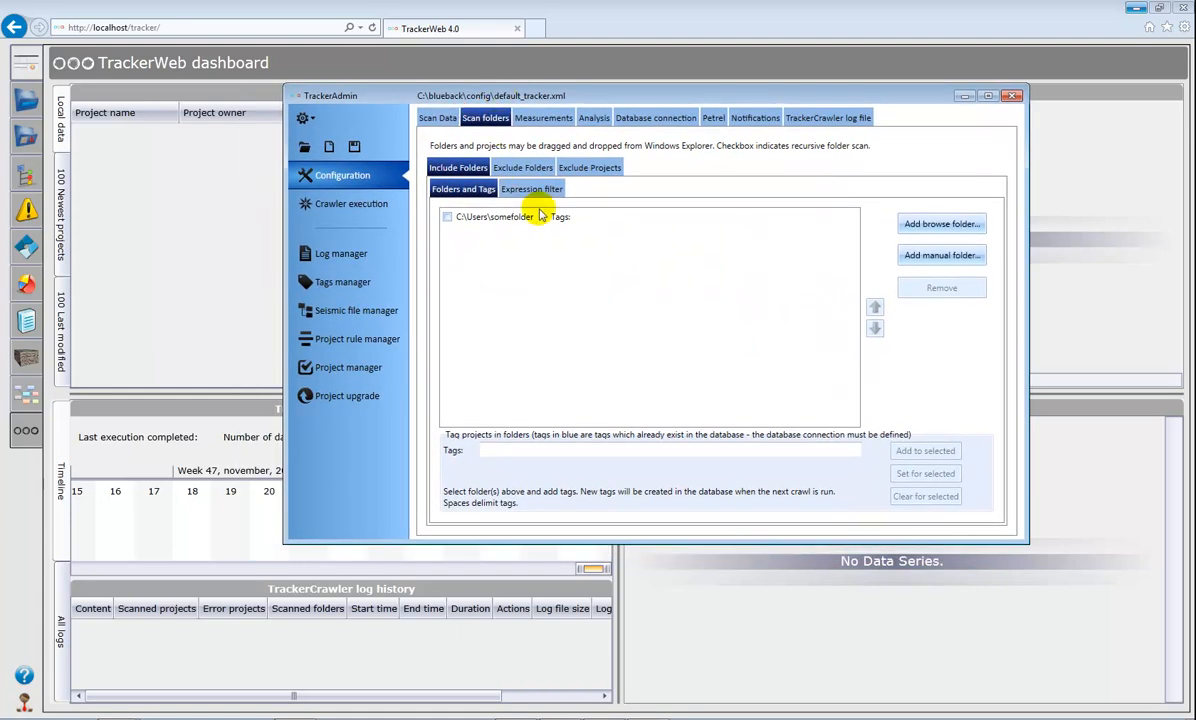
left_click(468, 213)
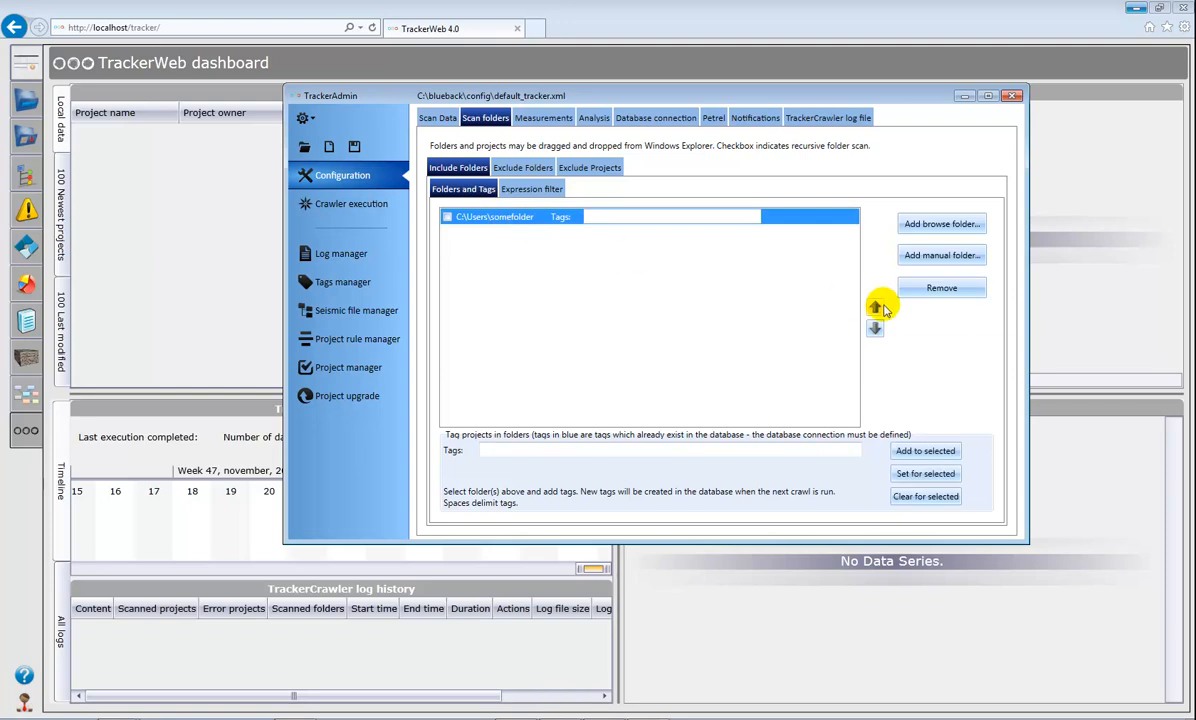
left_click(946, 289)
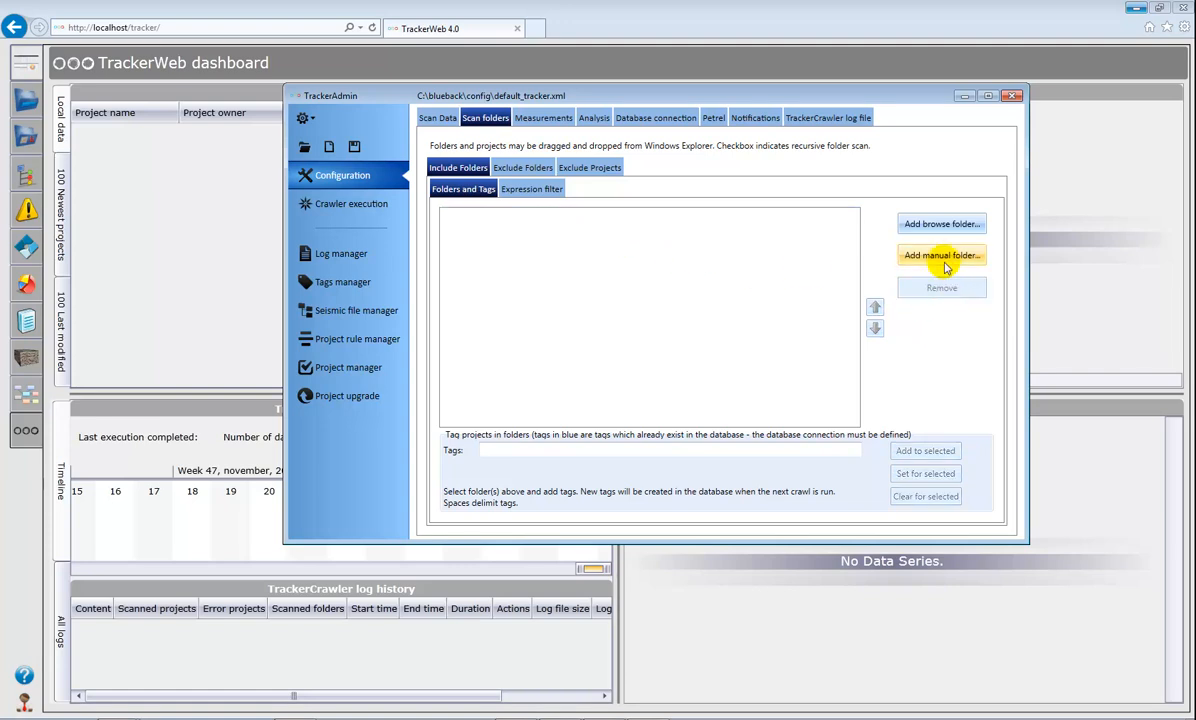
- Add C:\appl\ECIM_Final\WRK to the included scan folders and turn off its recursive scan
left_click(933, 224)
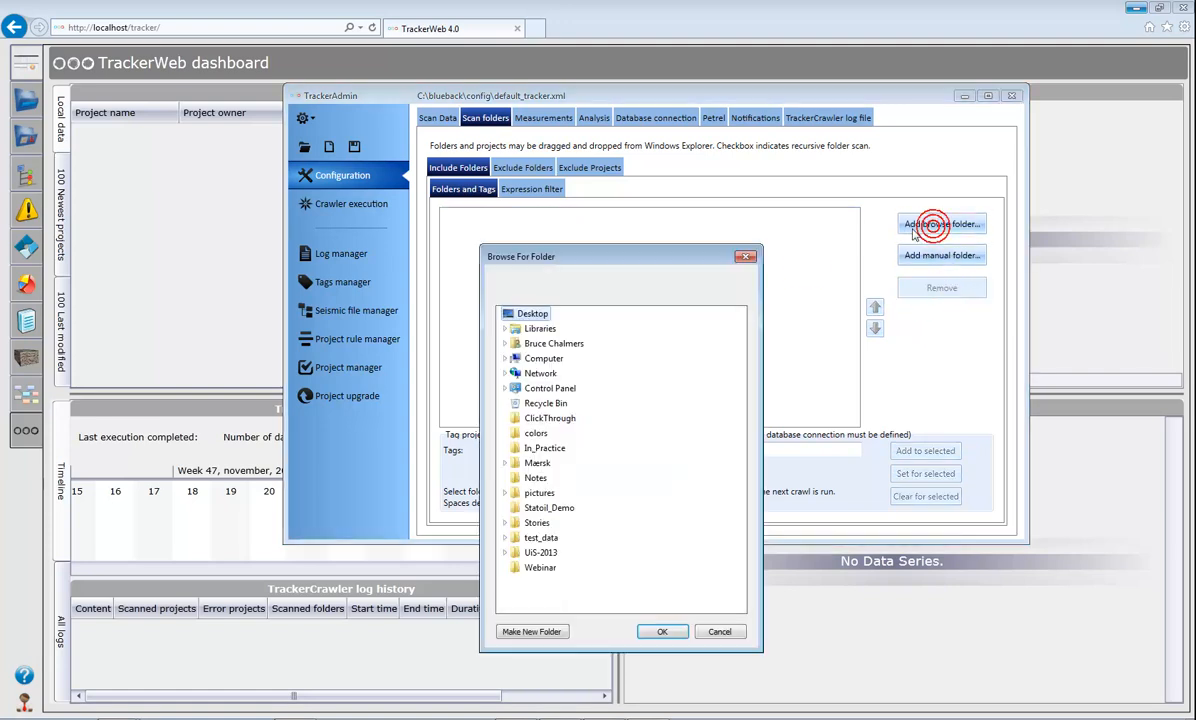
left_click(505, 358)
left_click(512, 388)
left_click(519, 343)
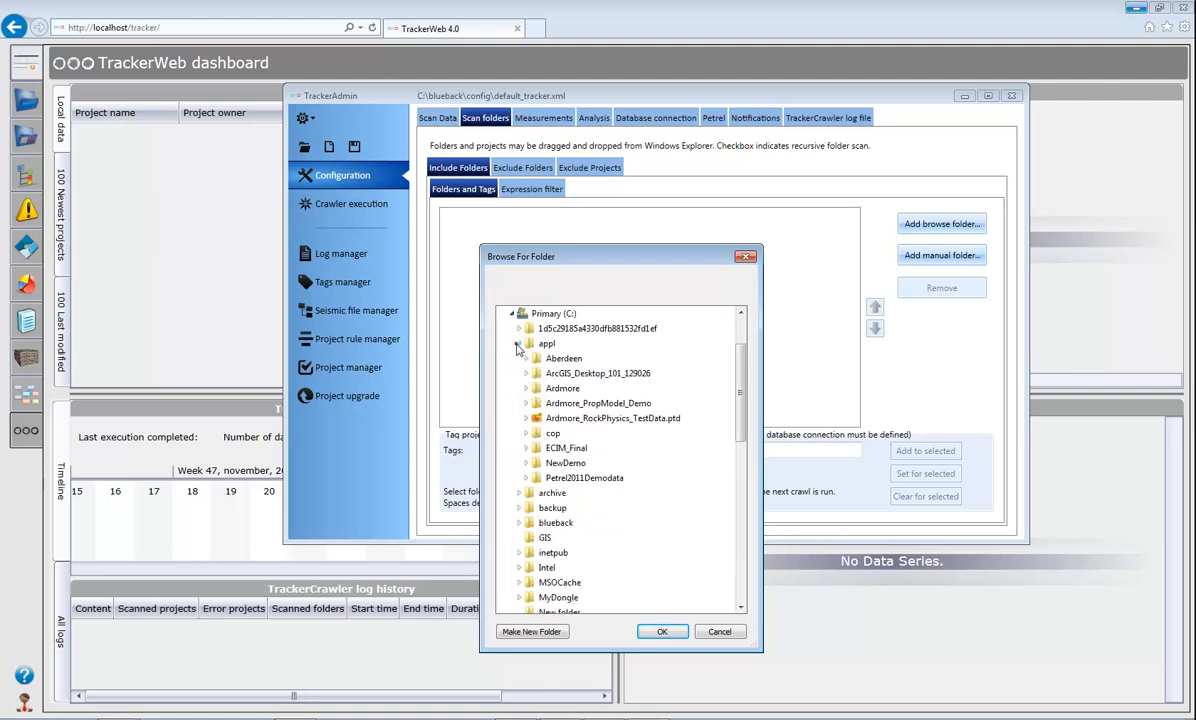
left_click(527, 447)
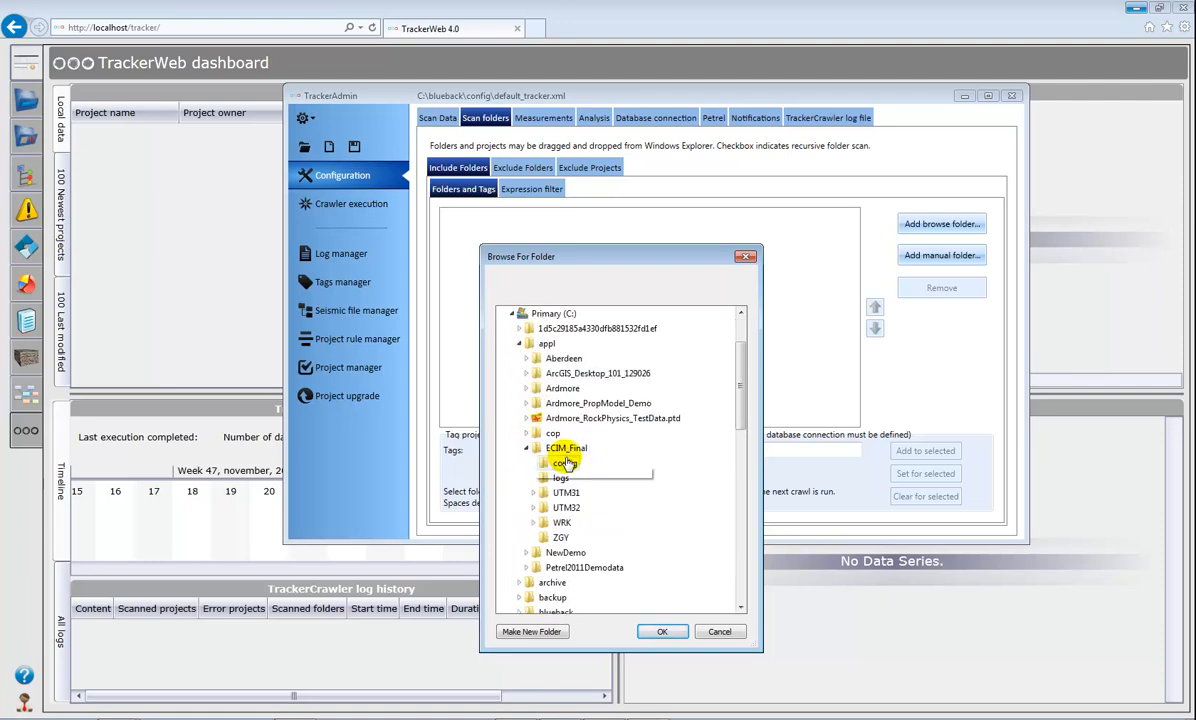
left_click(570, 524)
left_click(662, 631)
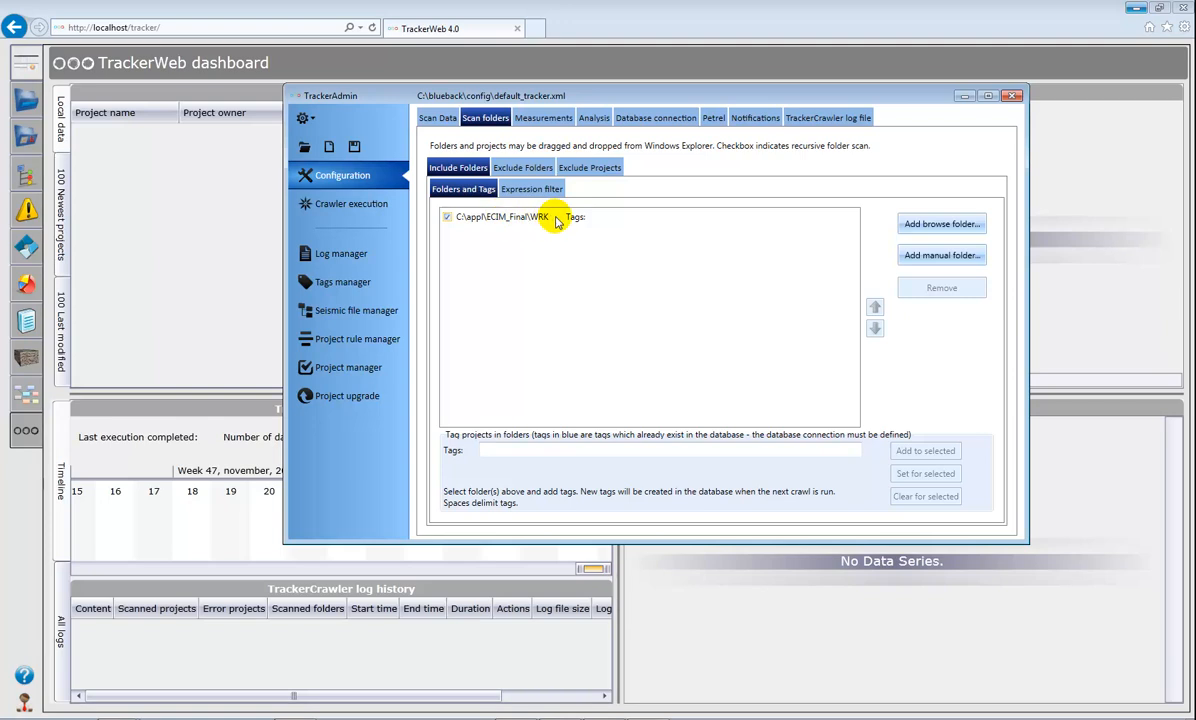
left_click(447, 218)
left_click(558, 222)
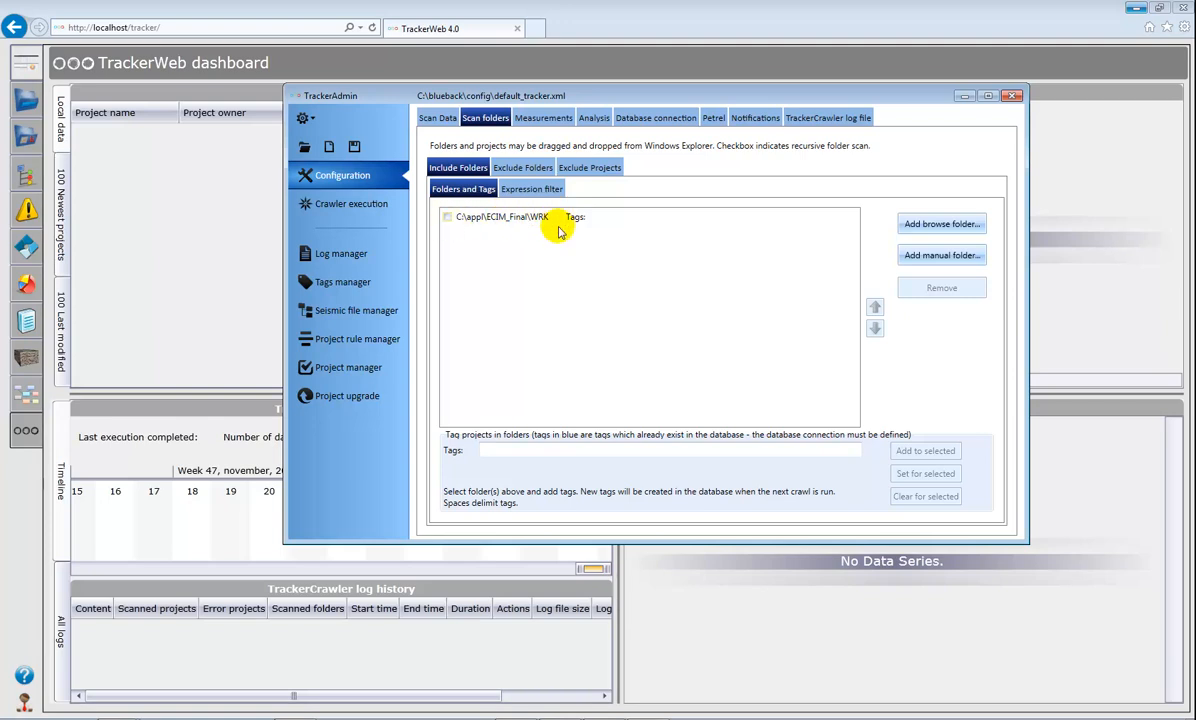
- Add the tag Test to the included WRK scan folder
left_click(532, 450)
type("Test")
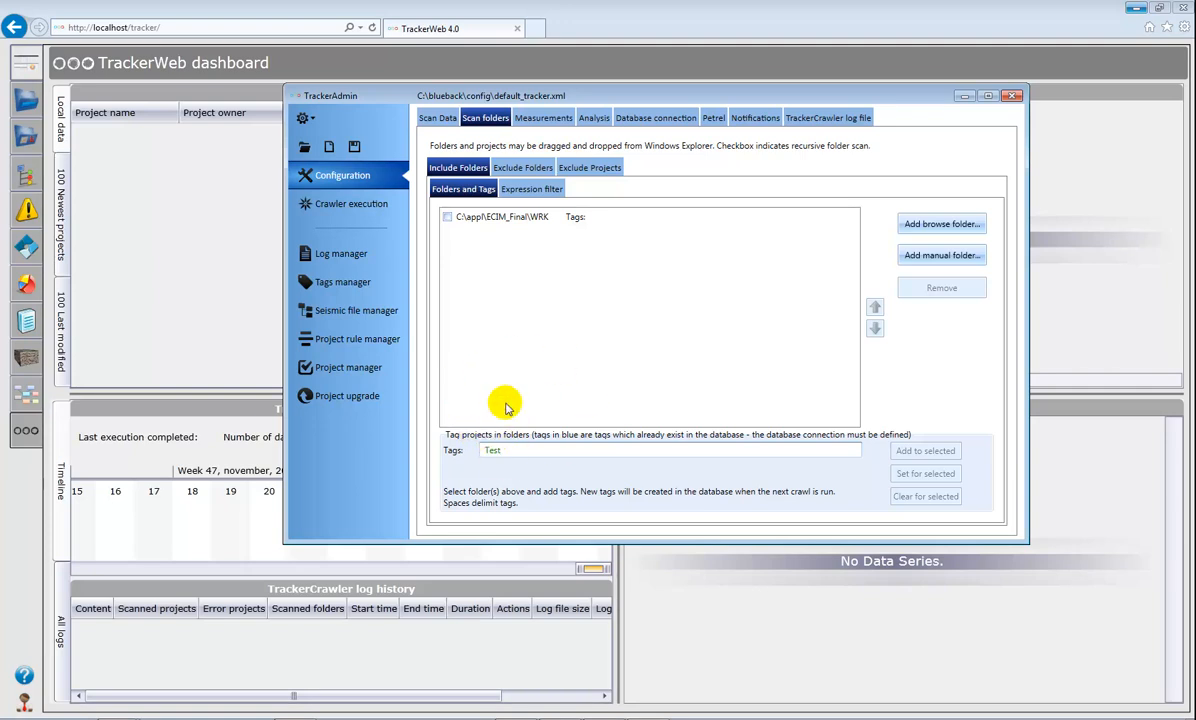
left_click(503, 220)
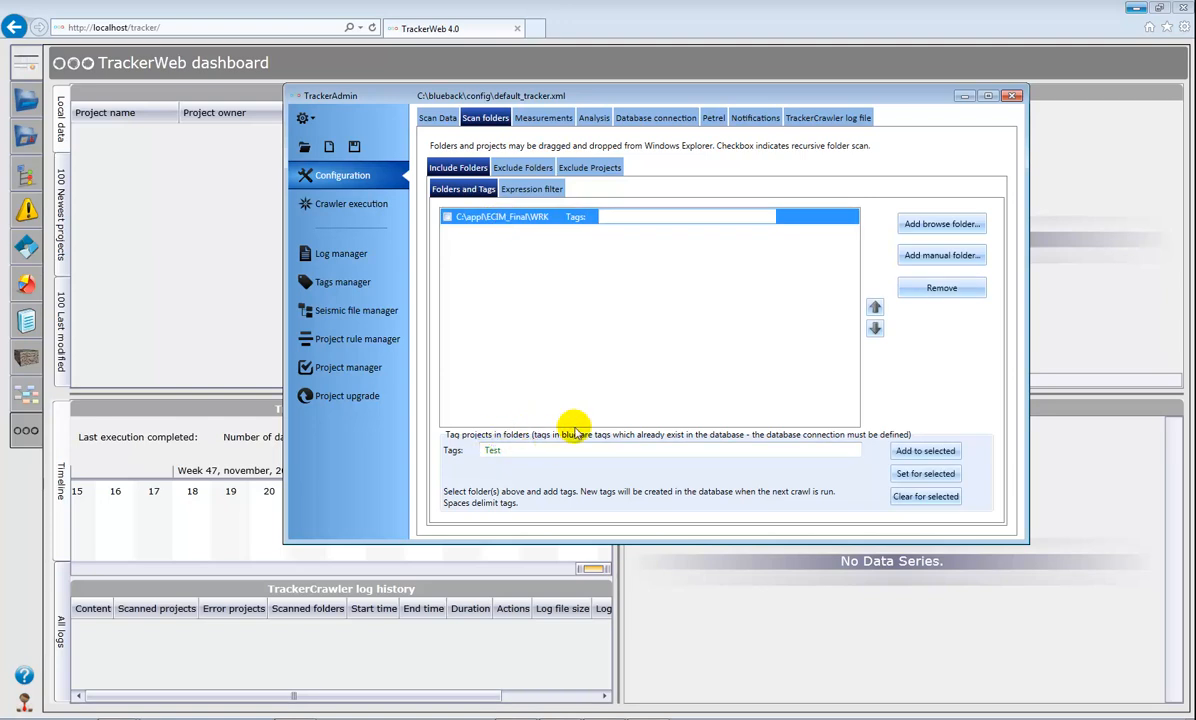
left_click(921, 453)
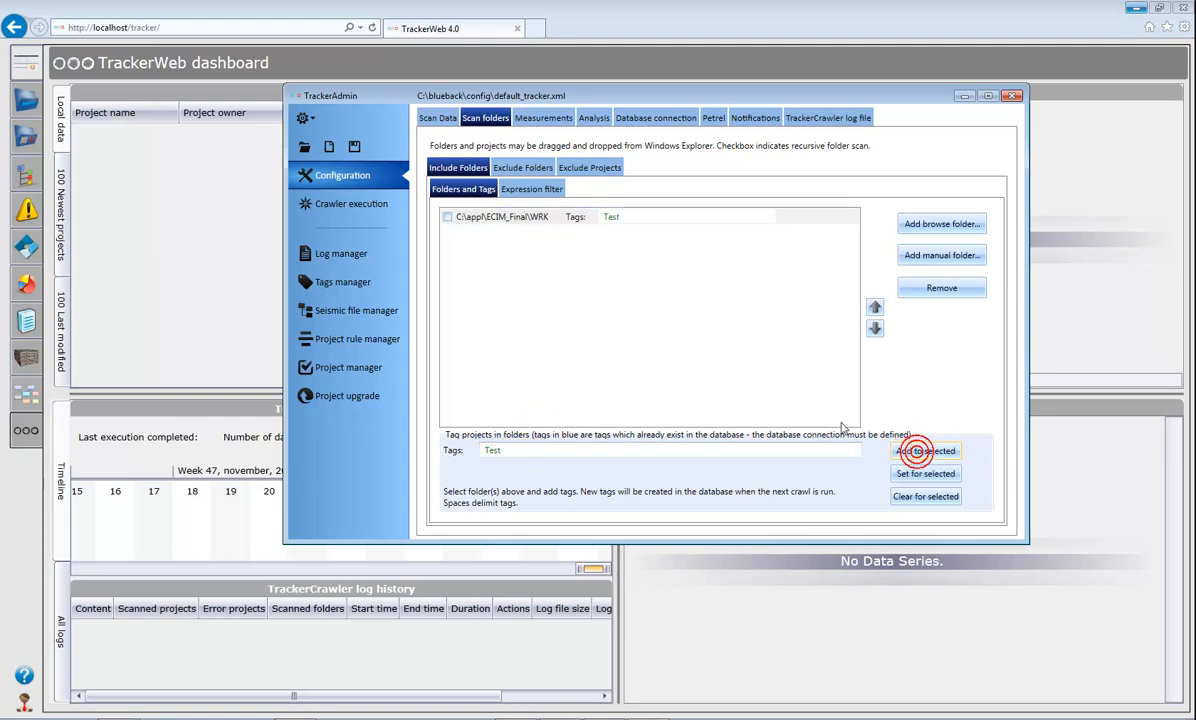
- Open the configuration's Petrel settings and move the window aside to make room for another program
left_click(716, 113)
left_click_drag(714, 98, 681, 67)
left_click(566, 117)
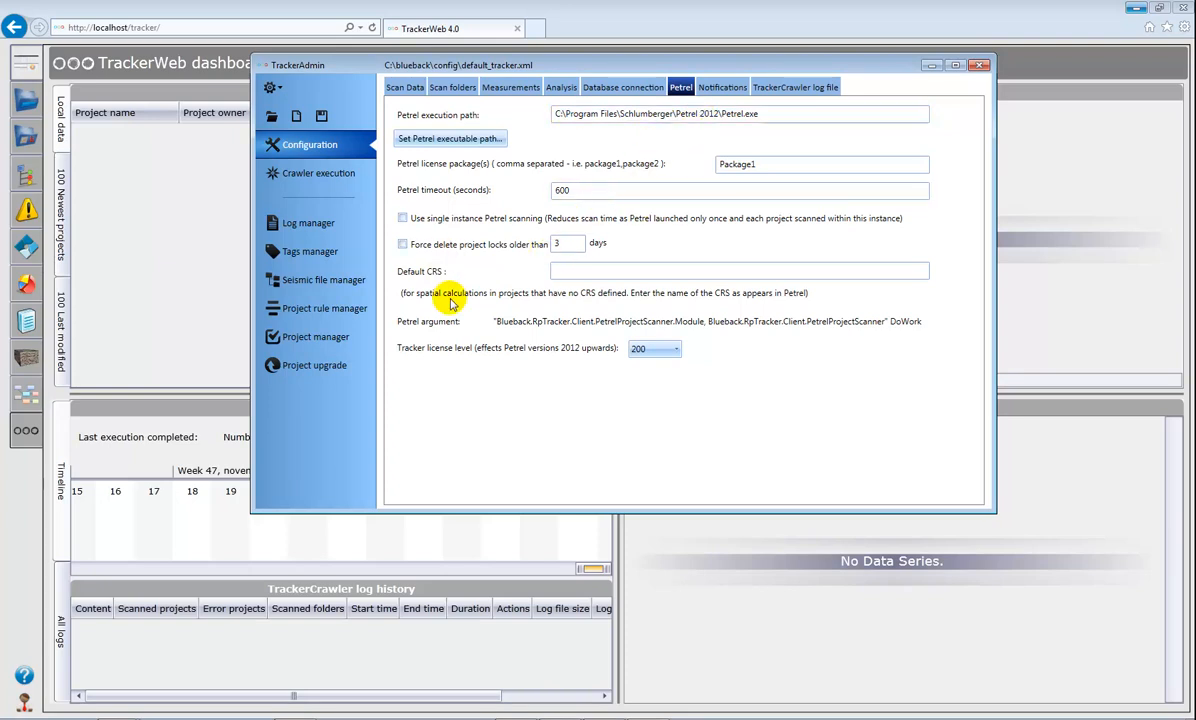
left_click_drag(534, 66, 312, 45)
- Launch Petrel 2012 from the installed Schlumberger programs to reach its license package selection
left_click(24, 718)
left_click(52, 668)
scroll(75, 570, "down", 10)
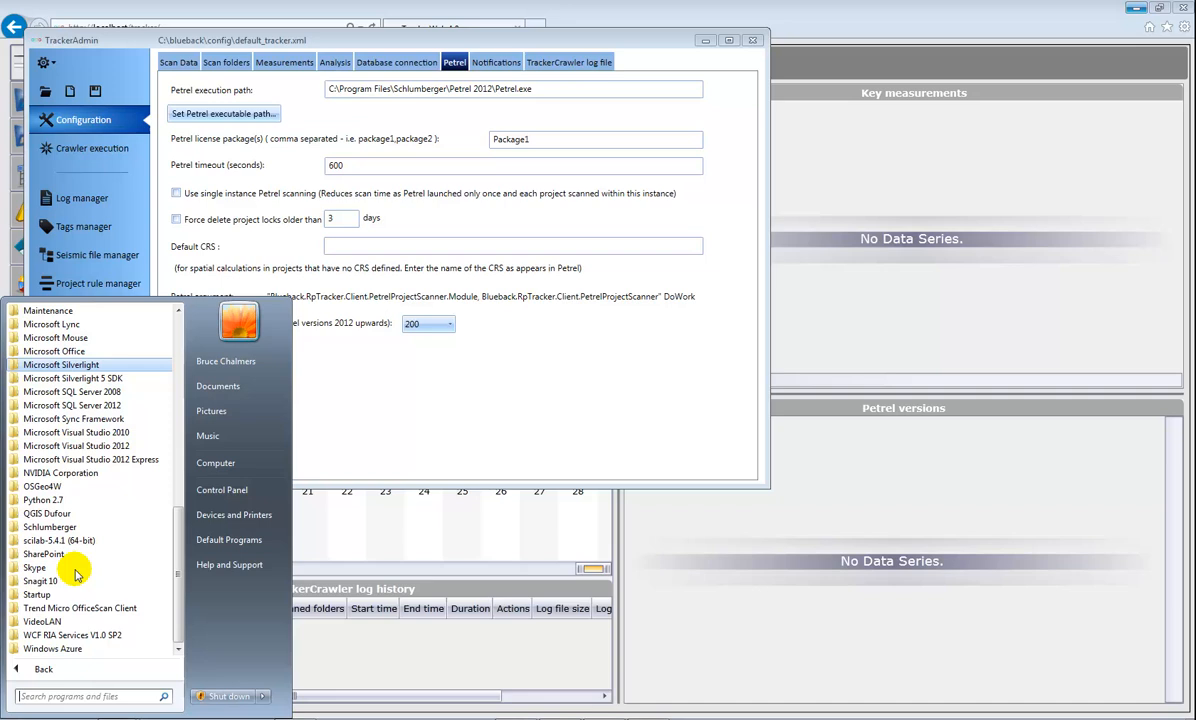
left_click(55, 527)
left_click(72, 567)
left_click(80, 581)
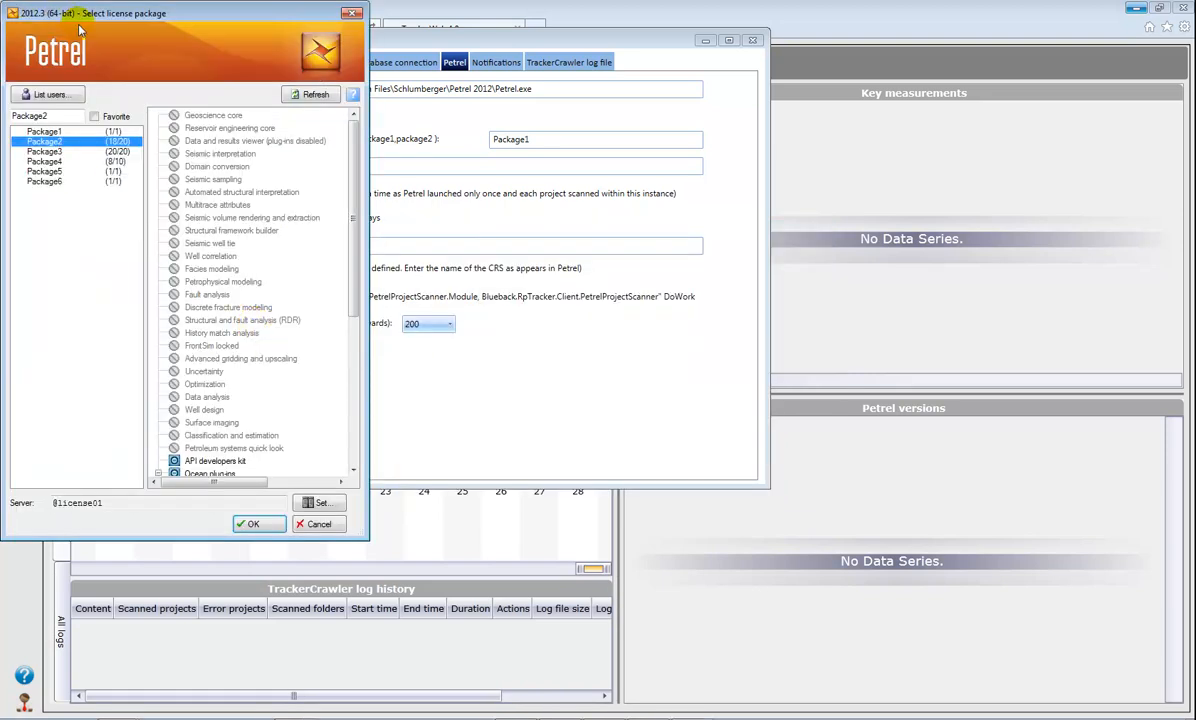
- Select Package3 in the Petrel license selection and bring its full list of Blueback Project Tracker licenses into view
left_click_drag(159, 18, 949, 53)
left_click(885, 188)
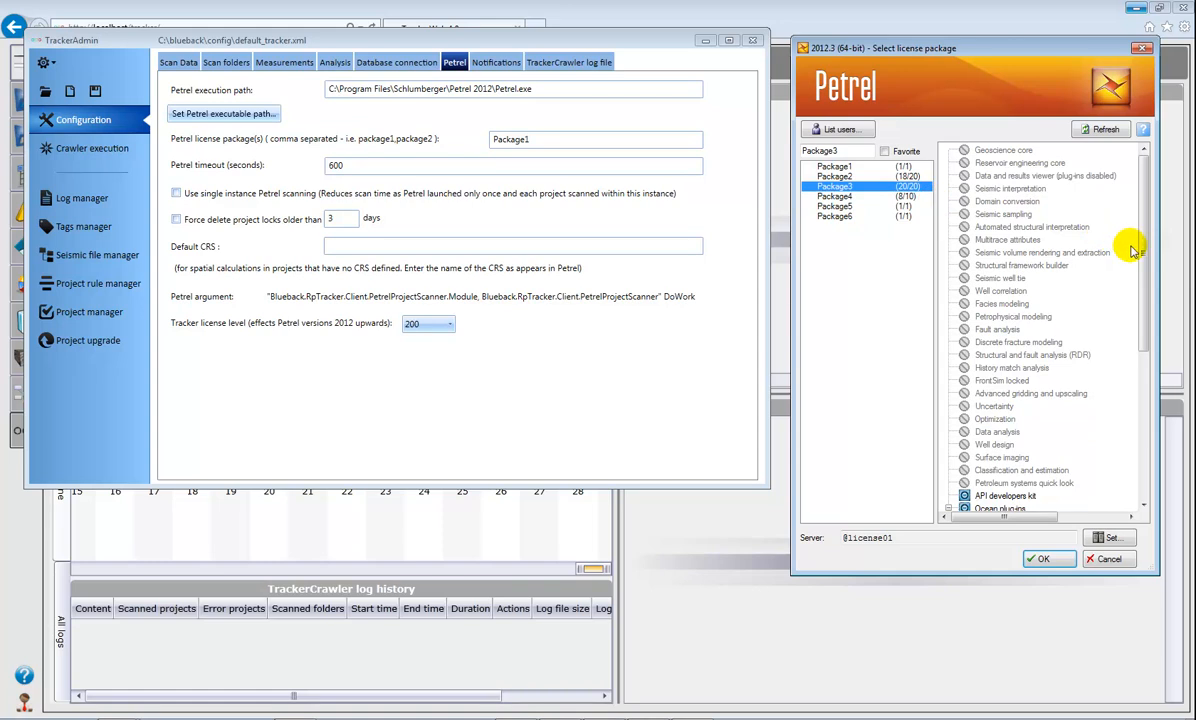
scroll(1147, 257, "down", 7)
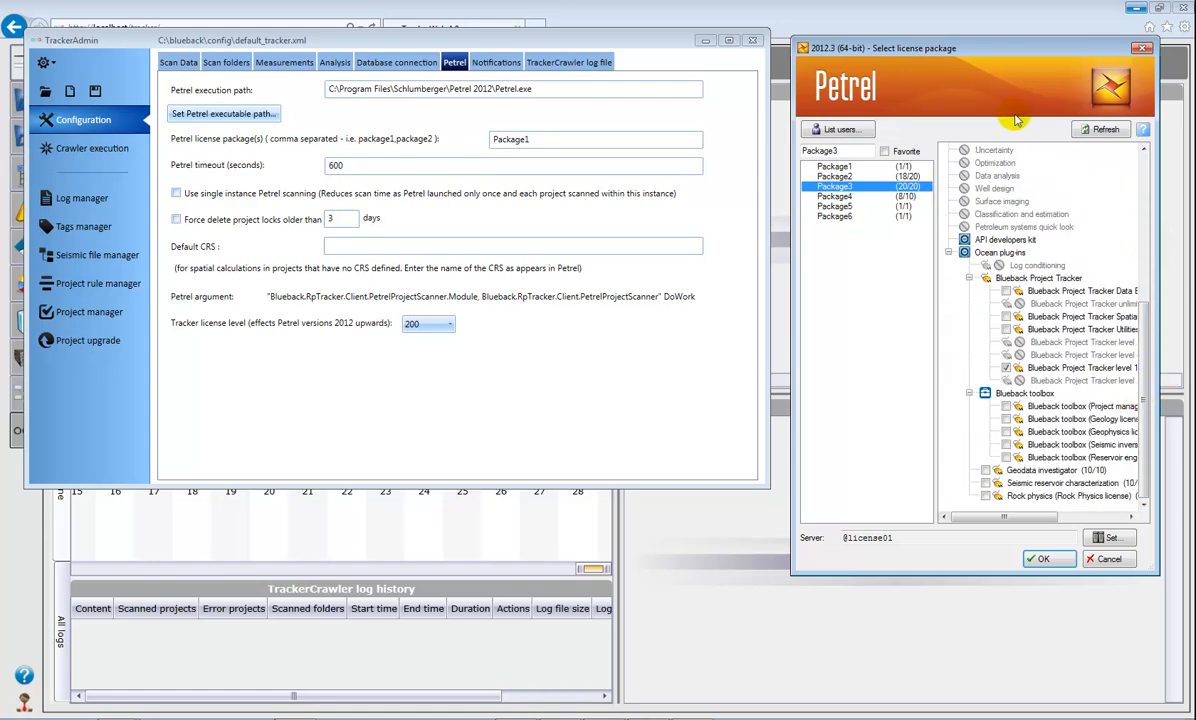
left_click_drag(988, 48, 866, 30)
left_click_drag(1038, 268, 1180, 277)
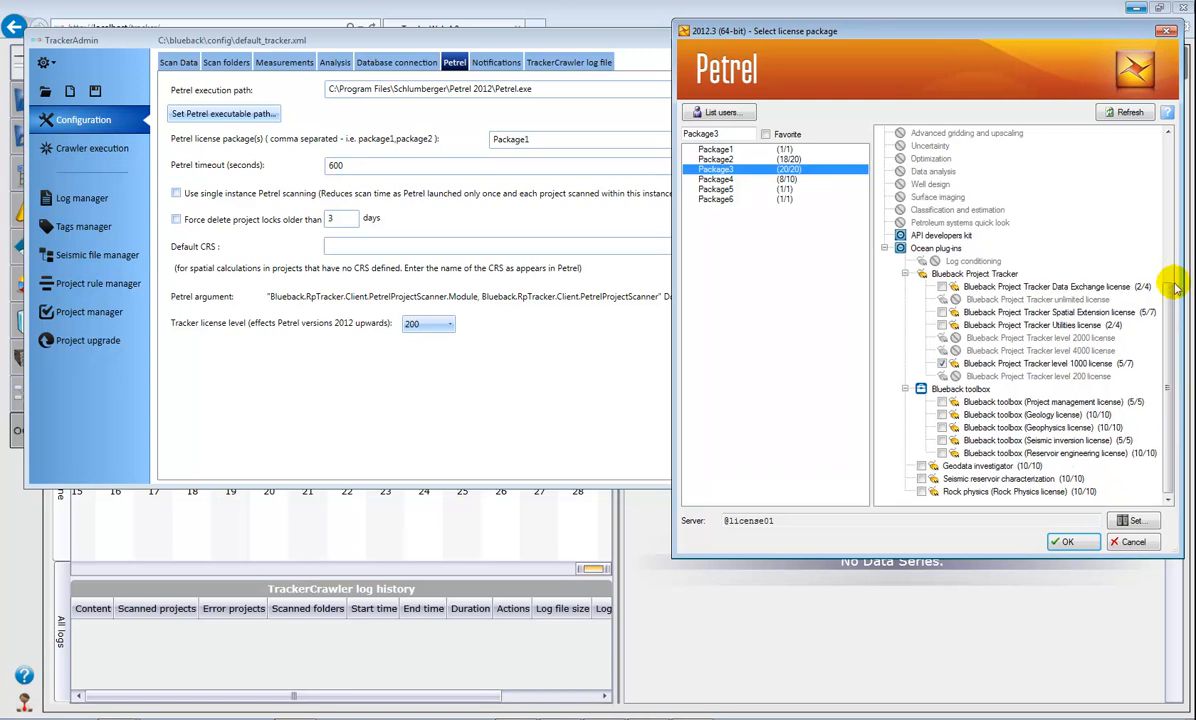
- Enable the Project Tracker Spatial Extension and Utilities licenses alongside the level 1000 license, and accept the package
left_click(1018, 364)
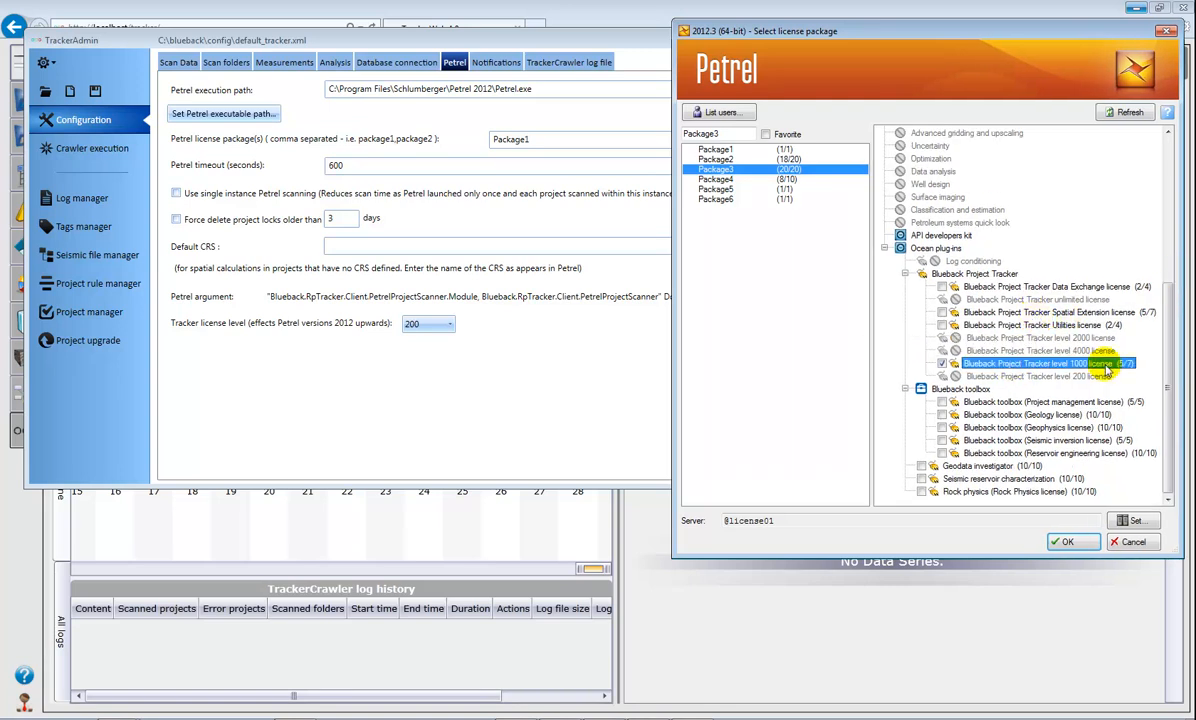
left_click(942, 312)
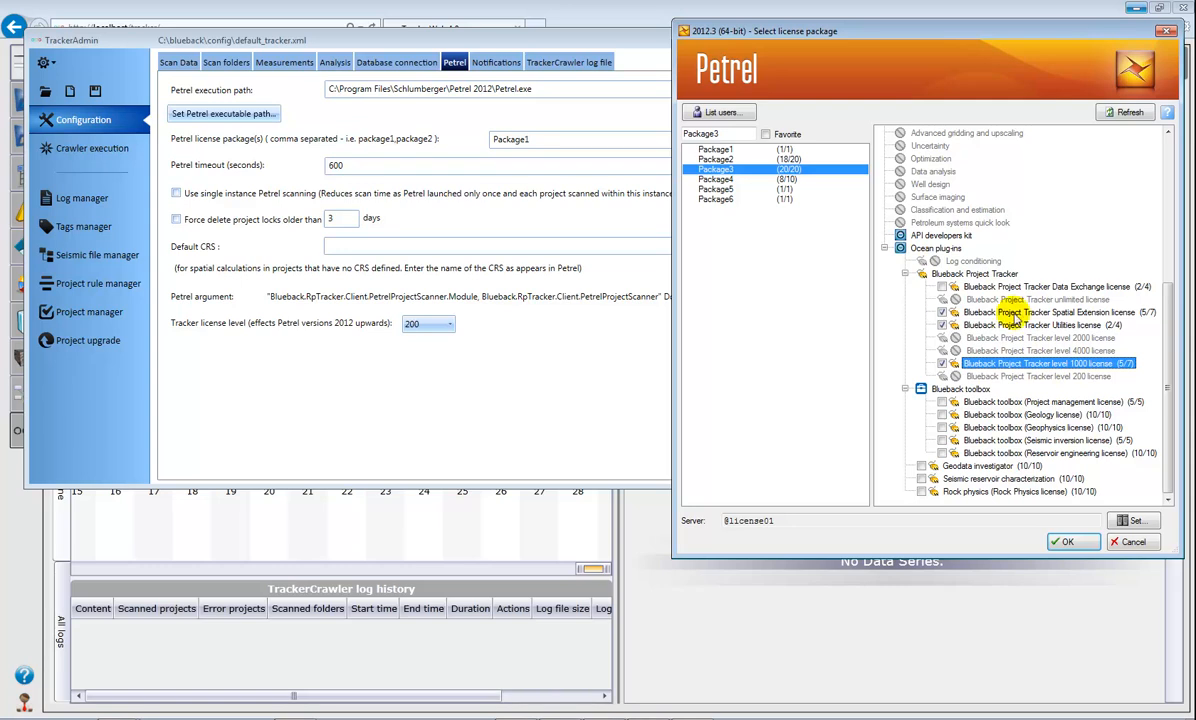
left_click(841, 353)
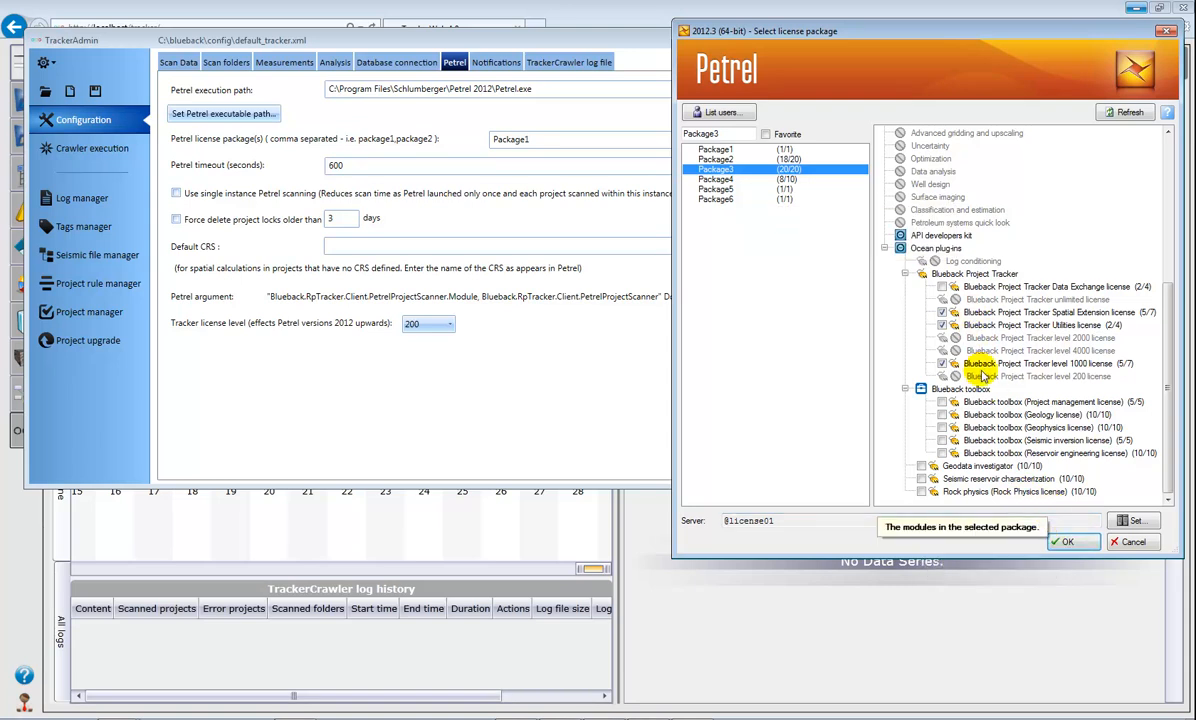
left_click(1063, 541)
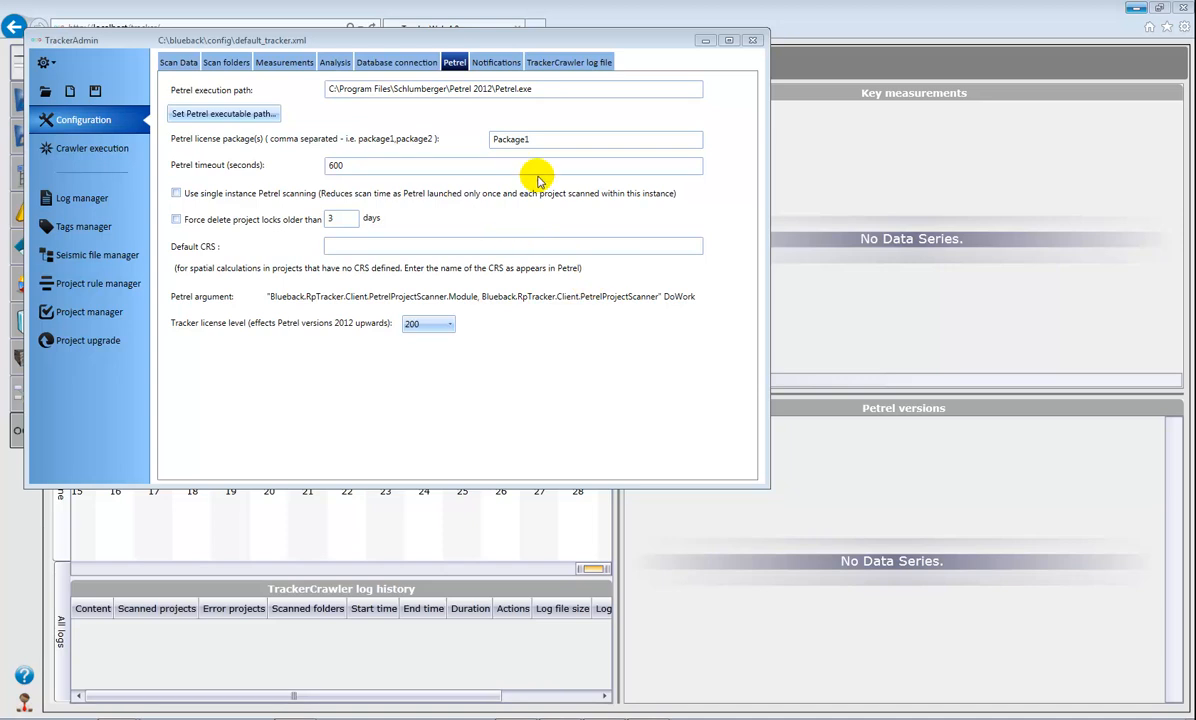
- Set the Petrel license package to Package3 and the Tracker license level to 1000 in the TrackerAdmin configuration
left_click(549, 141)
key("BackSpace")
type("3")
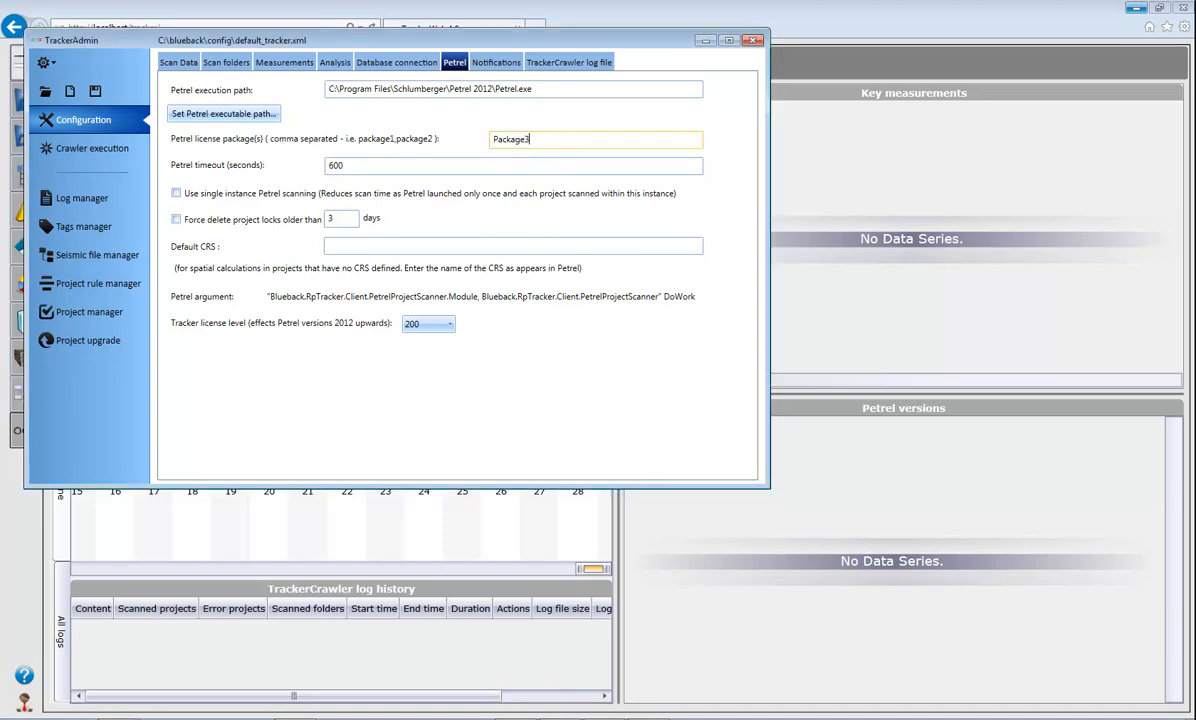
left_click(429, 323)
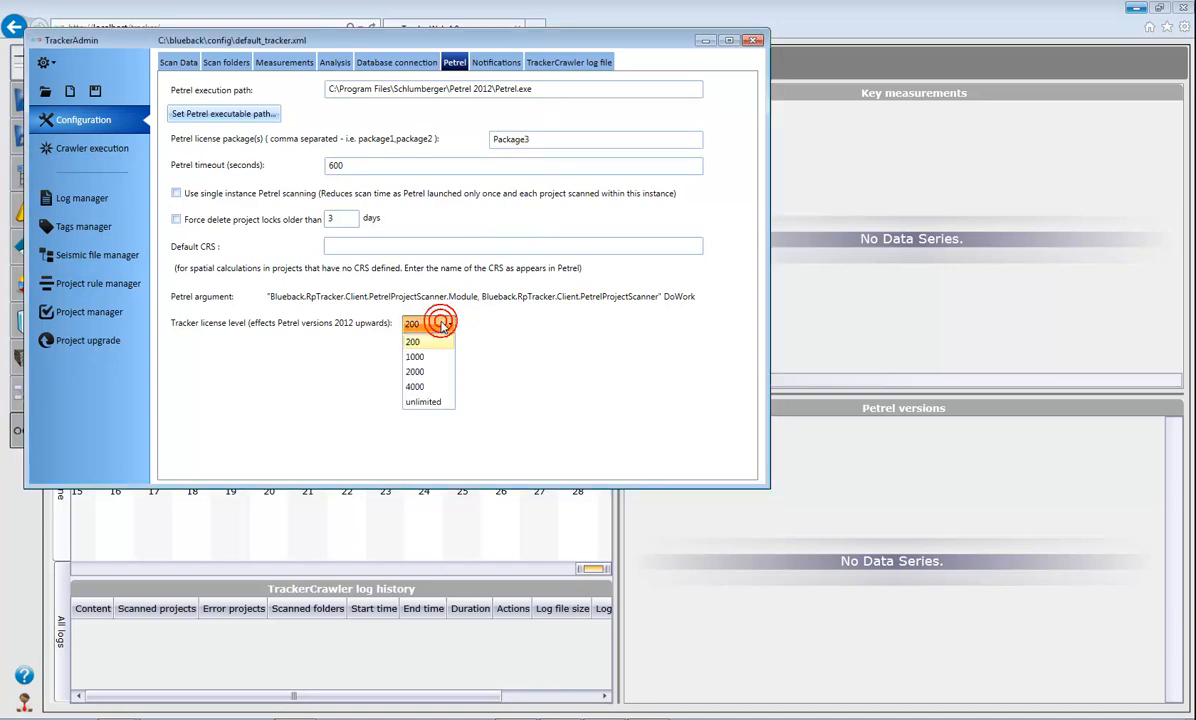
left_click(443, 357)
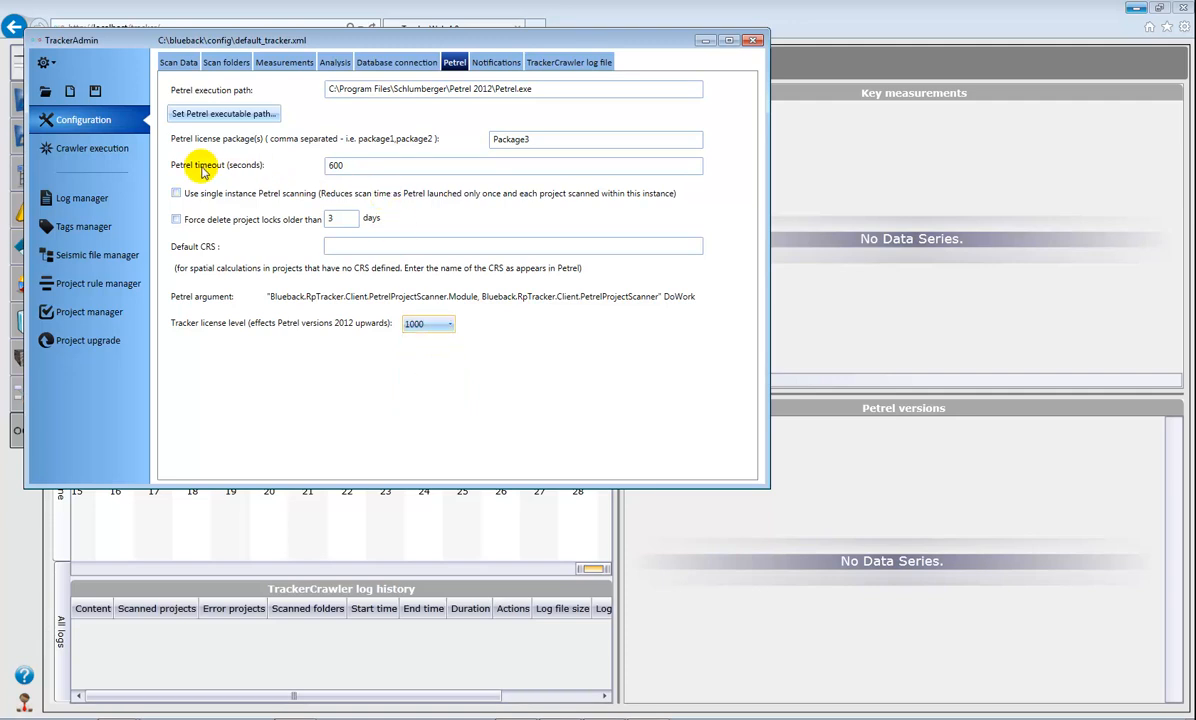
- Set the Petrel timeout to 1800 seconds and save the configuration
left_click(355, 166)
left_click_drag(353, 166, 275, 172)
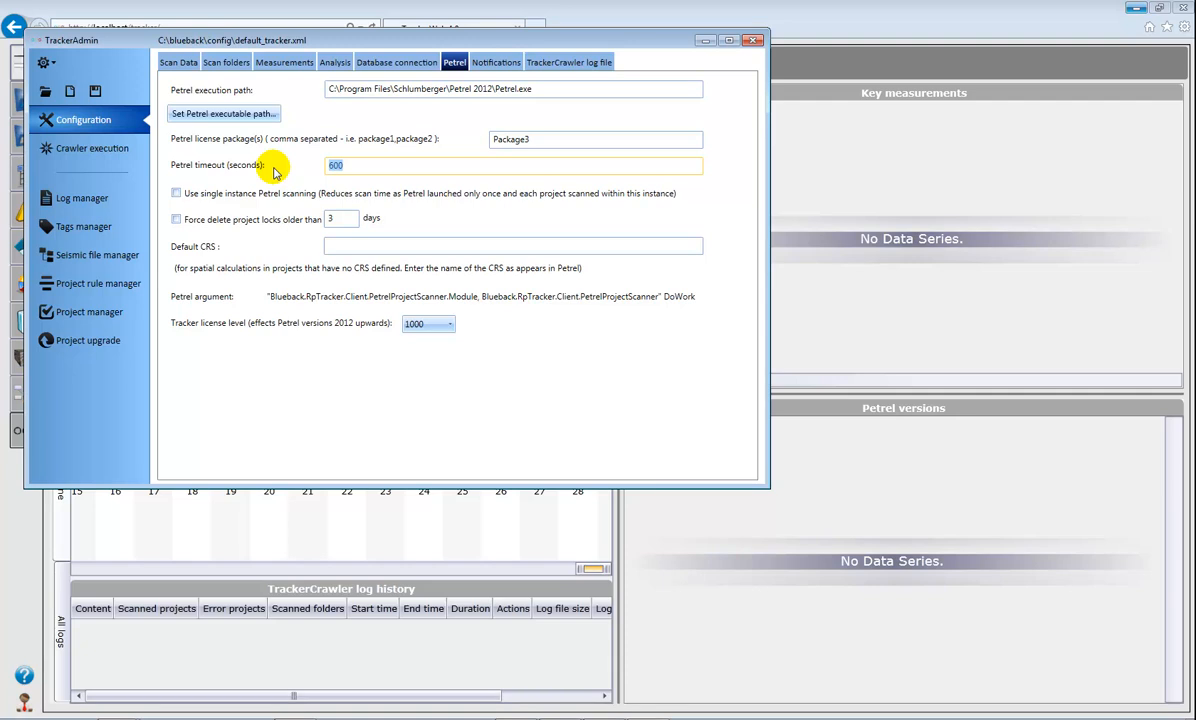
type("1800")
left_click(96, 92)
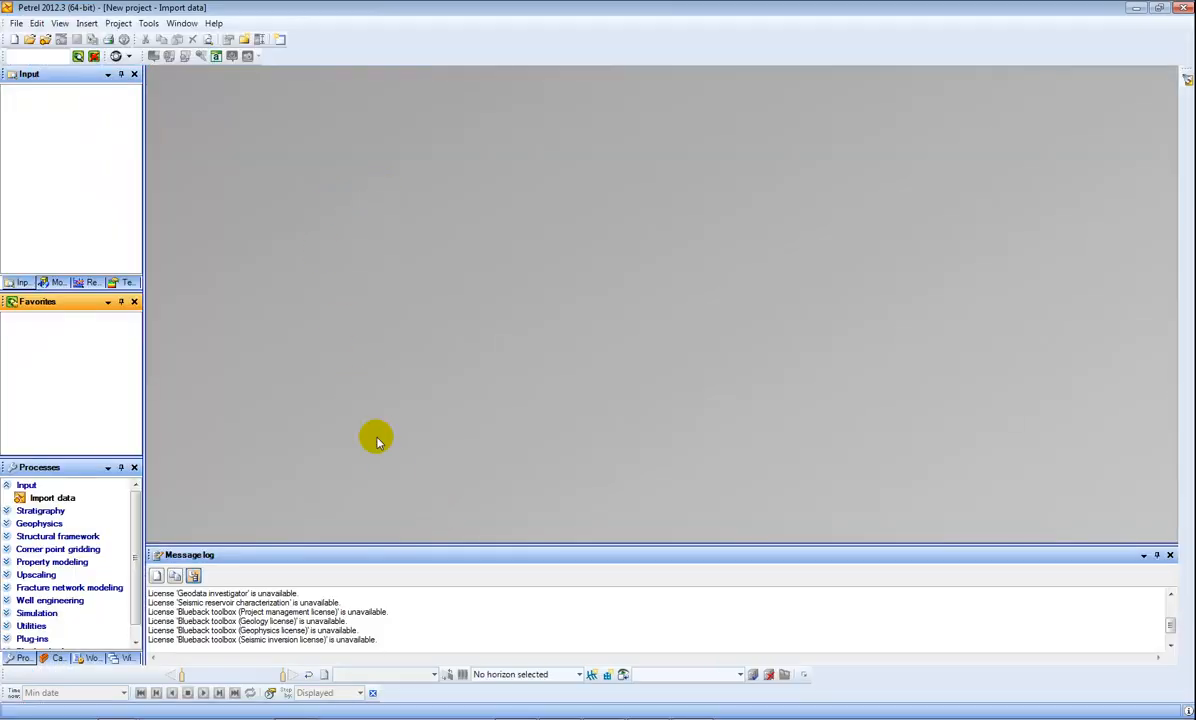
- In Petrel, check the available project commands for setting the configuration, scanning the project and testing the database connection
left_click(118, 24)
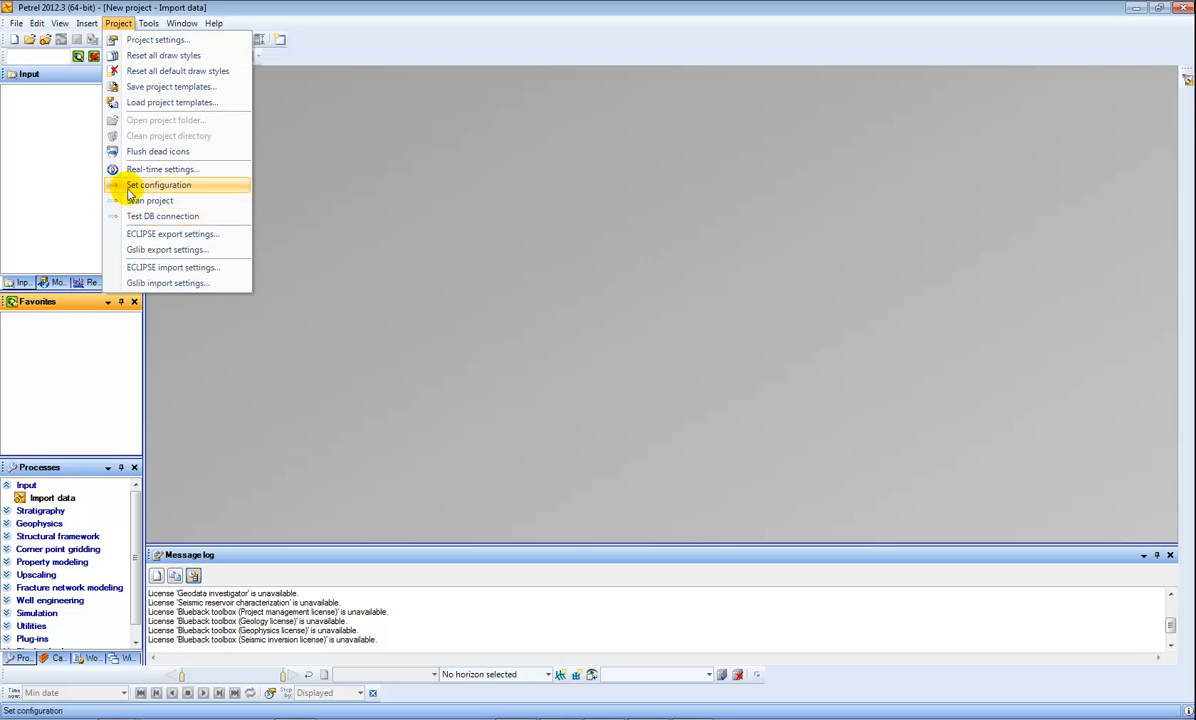
left_click(497, 214)
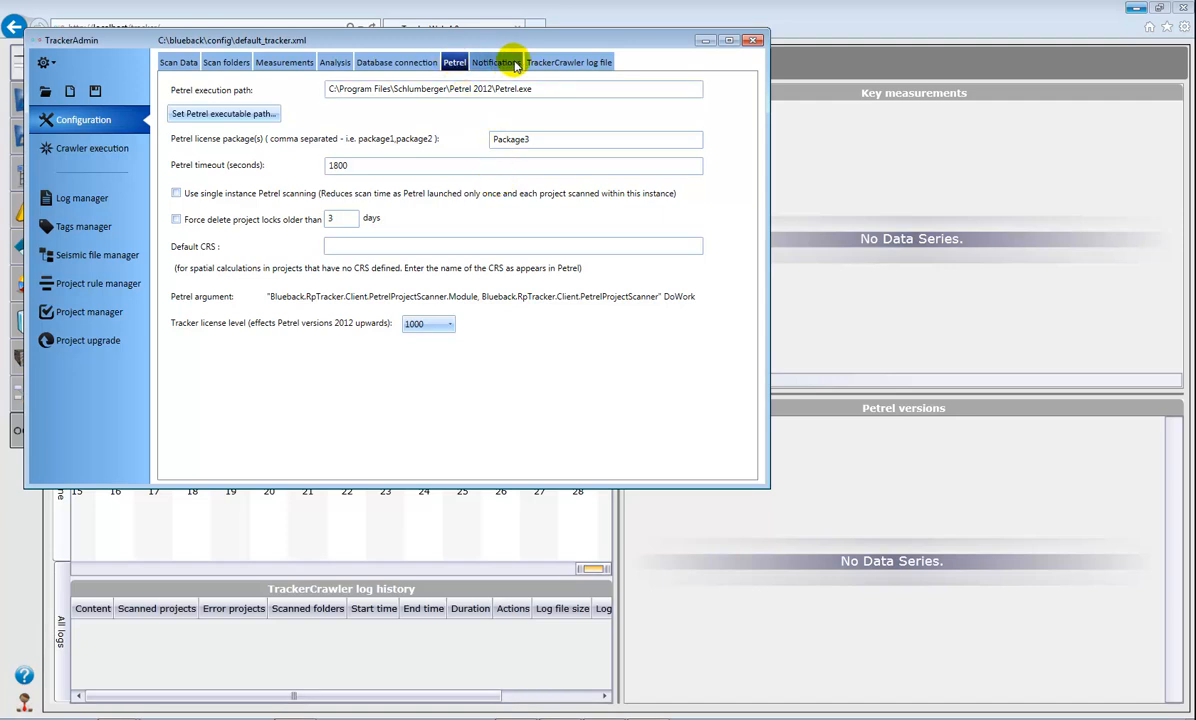
- In TrackerAdmin, set the crawler log output directory to C:\blueback\logs and the log template name to default
left_click(546, 64)
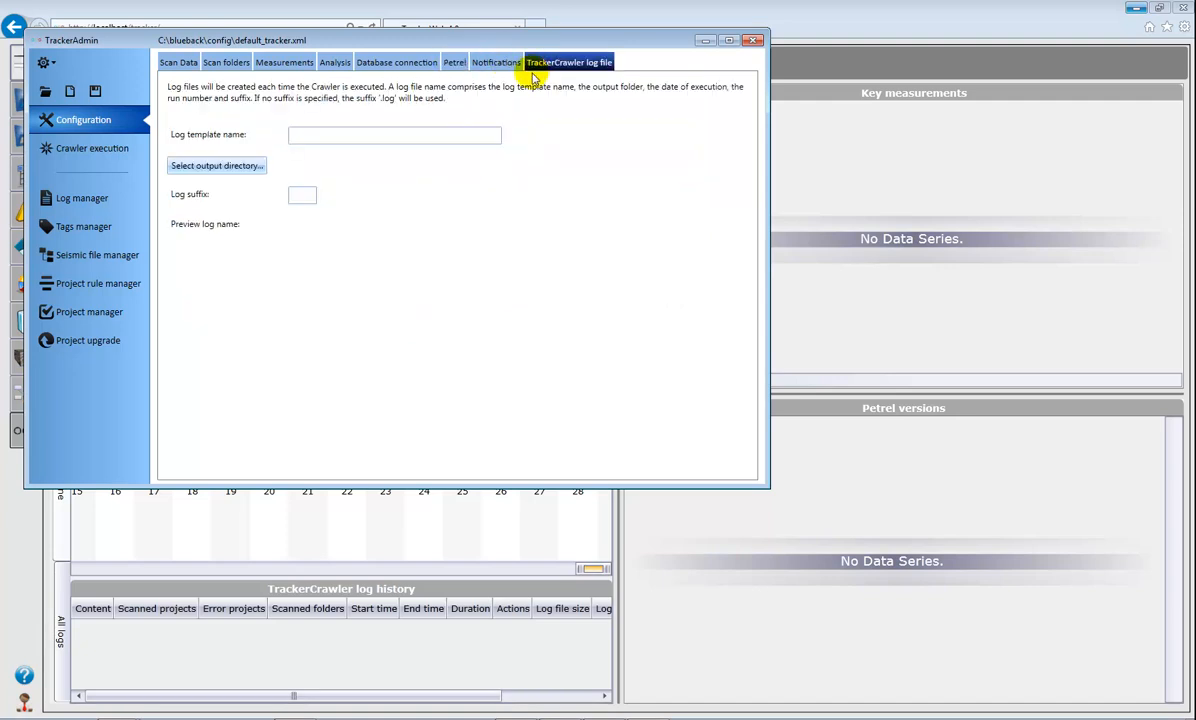
left_click(240, 163)
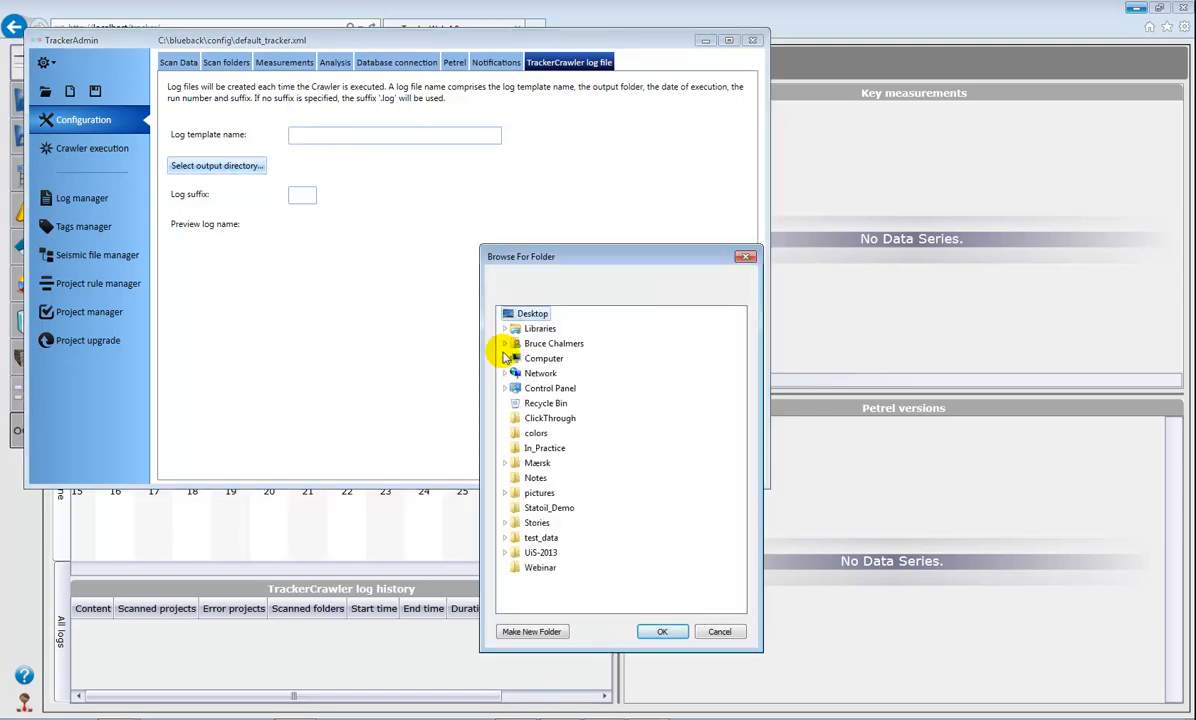
left_click(505, 358)
left_click(513, 388)
left_click(519, 388)
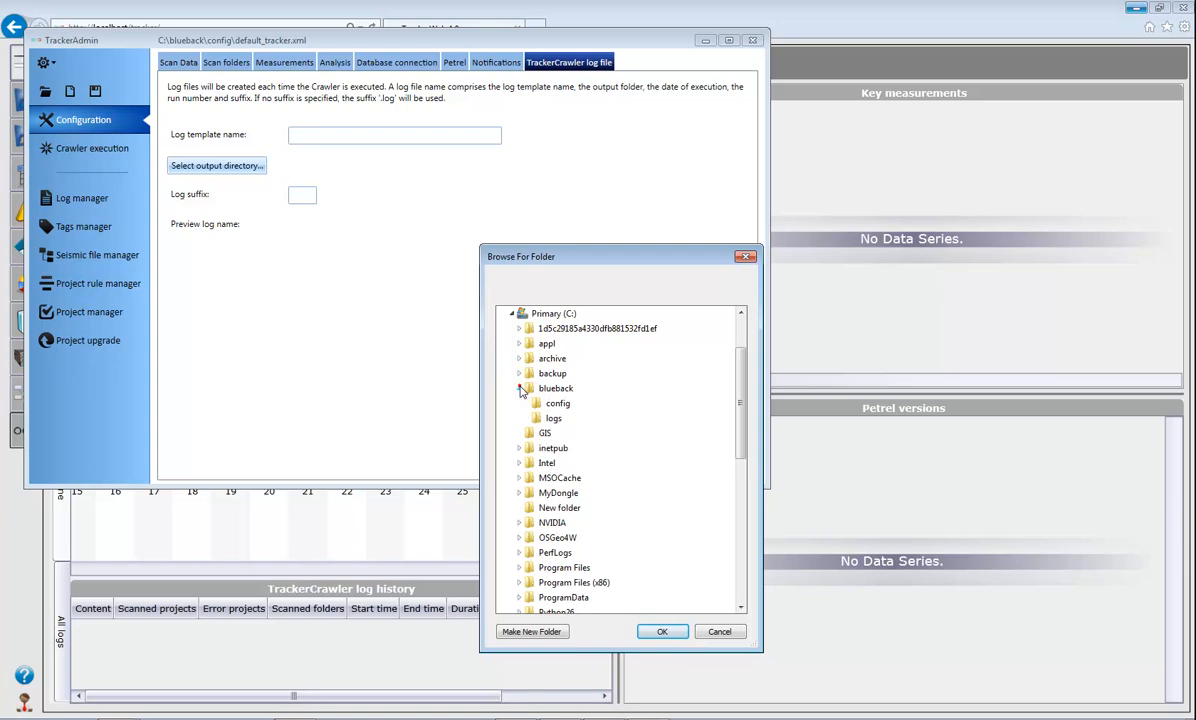
left_click(548, 419)
left_click(661, 632)
left_click(343, 135)
type("default")
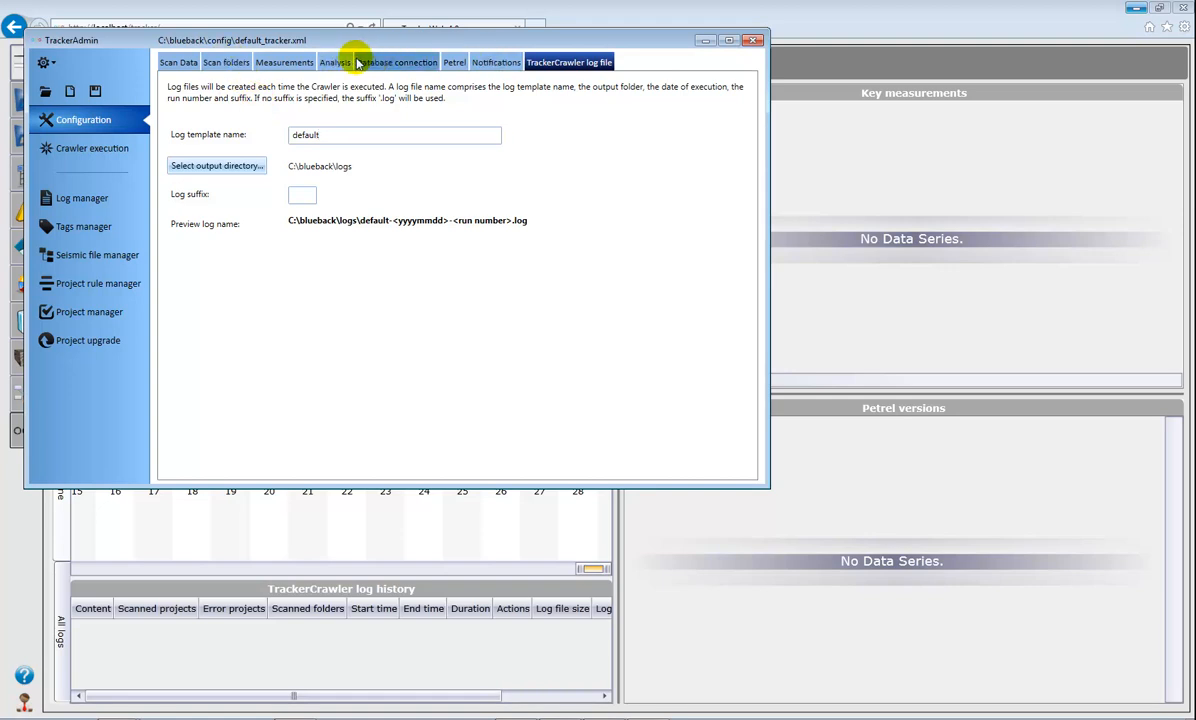
- Review the scan data options and the included scan folder, and save the TrackerAdmin configuration
left_click(185, 64)
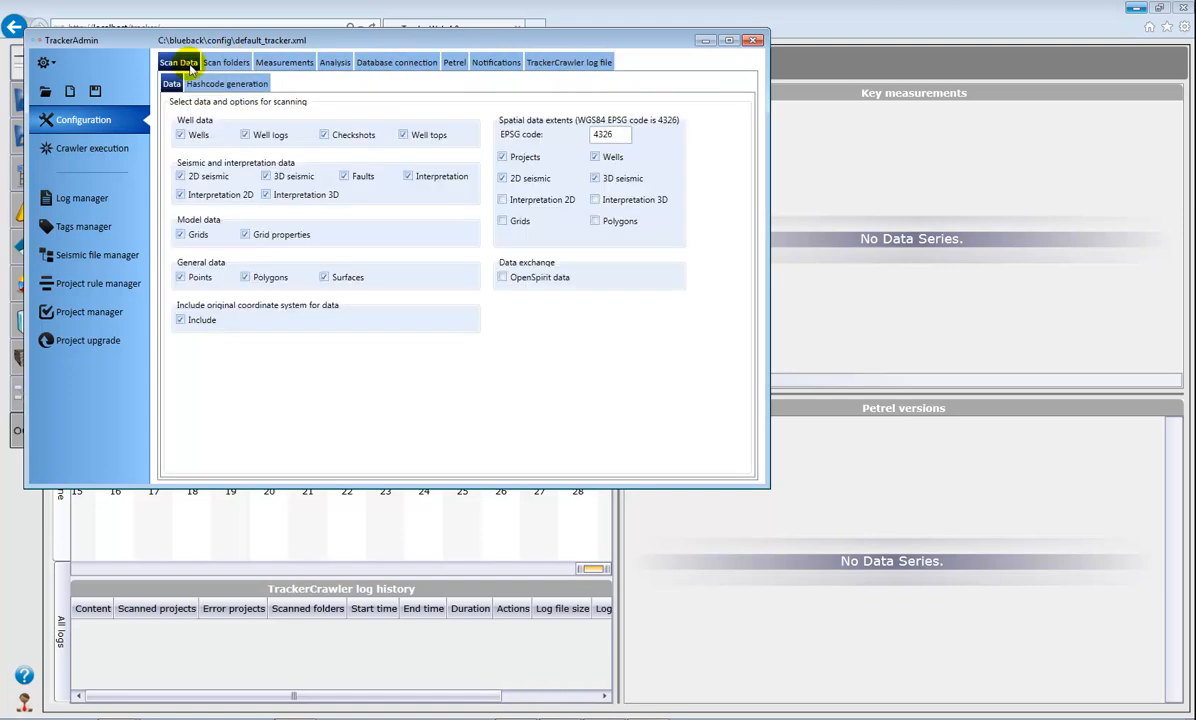
left_click(228, 62)
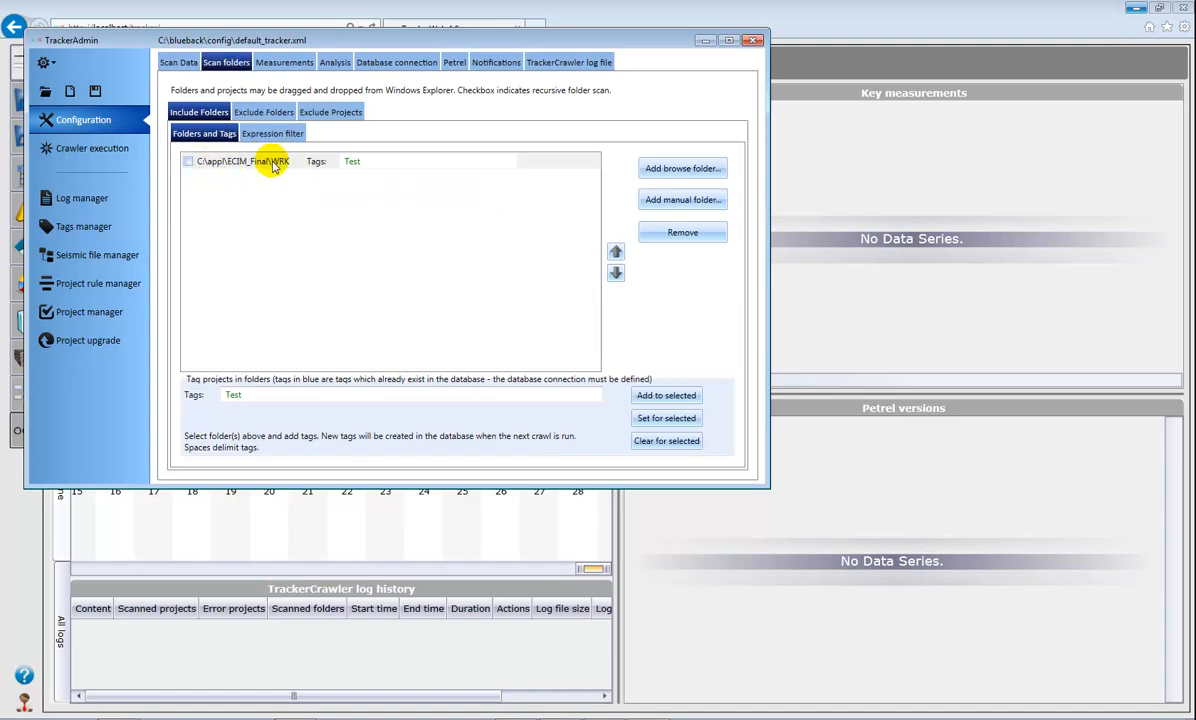
left_click(93, 91)
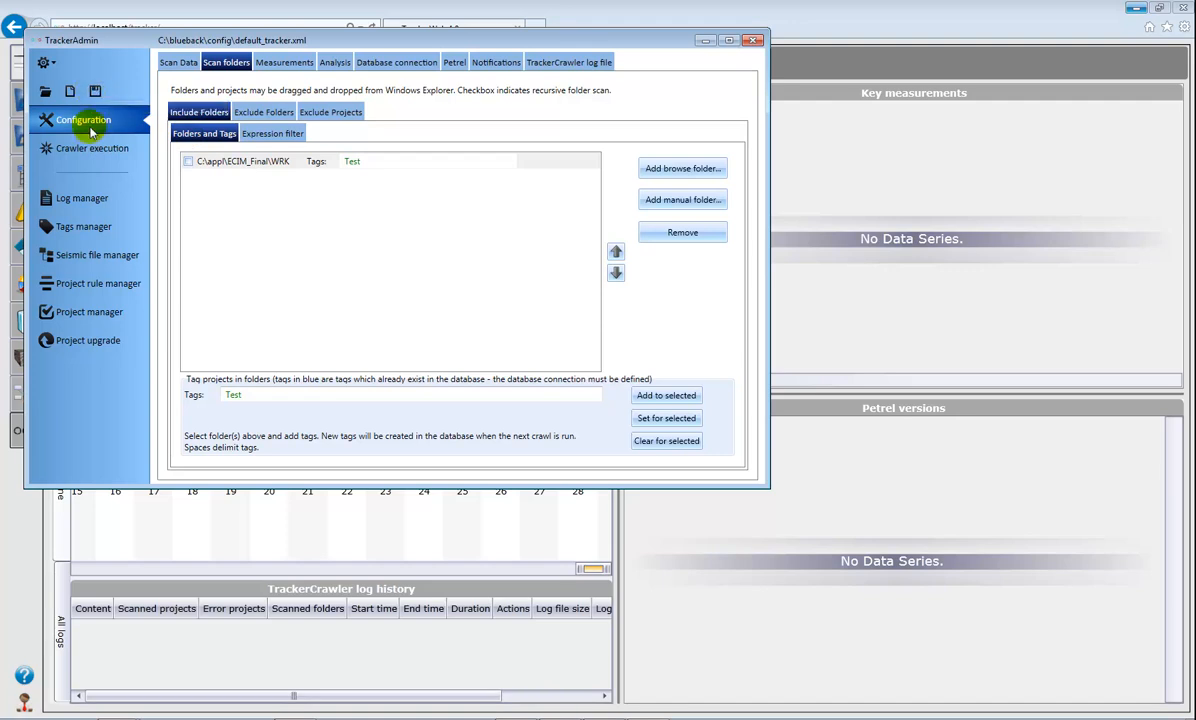
- Run the TrackerCrawler with the Scan, Analyze and Measure execution options enabled
left_click(73, 156)
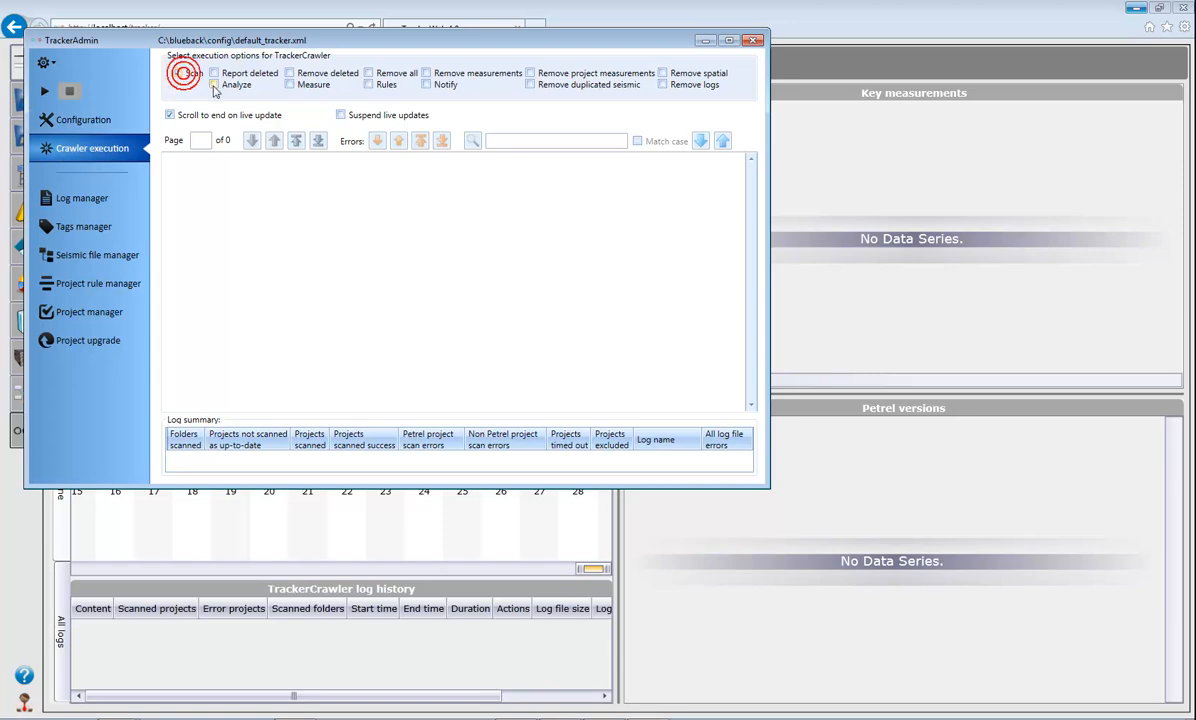
left_click(289, 85)
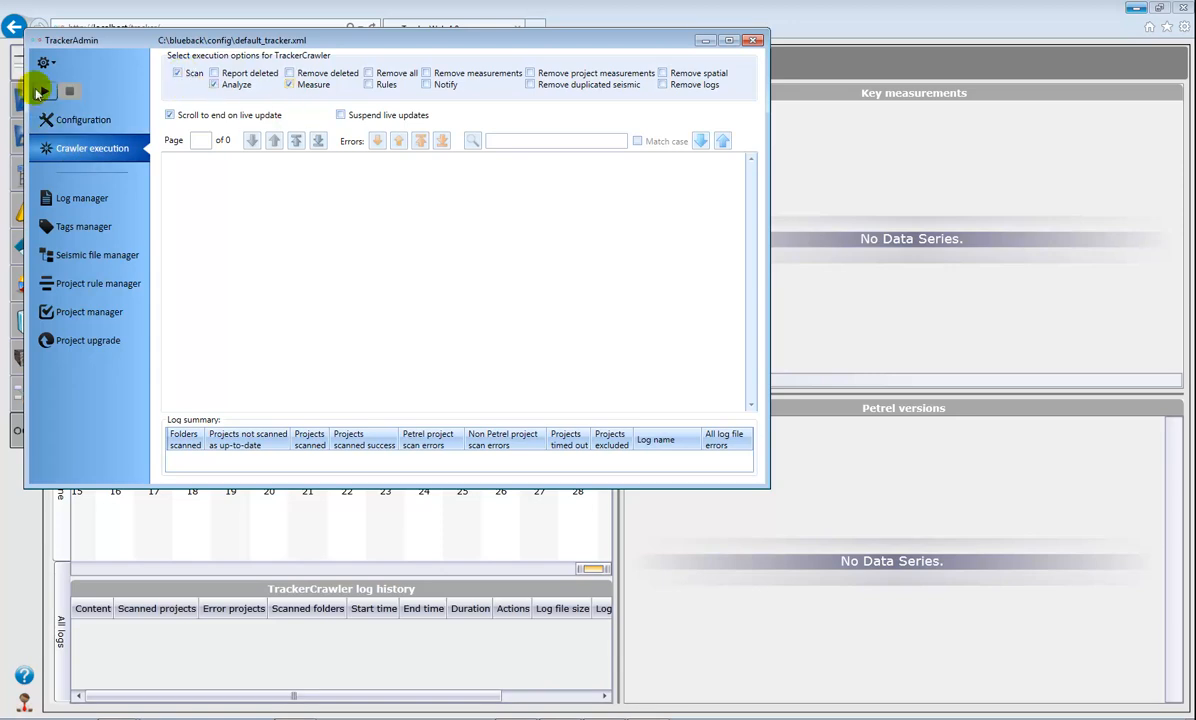
left_click(45, 92)
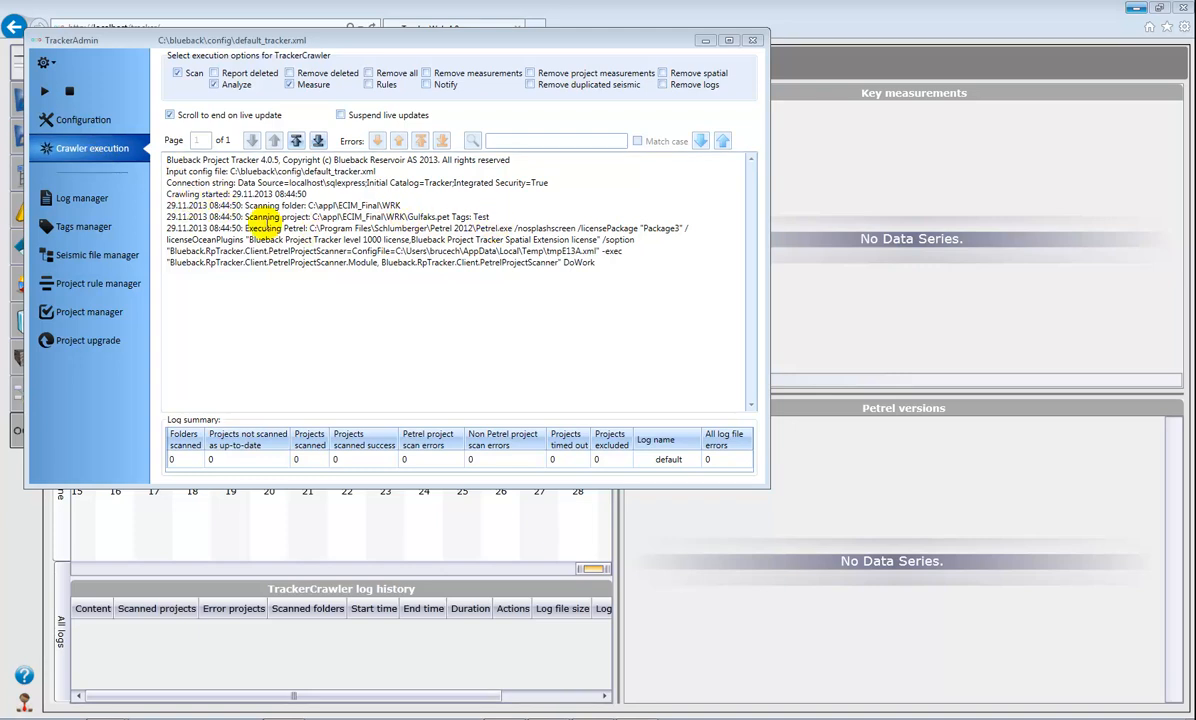
- Examine the live crawl log entries for Gulfaks.pet, including the Petrel launch command, project opening time and saved project id
left_click_drag(313, 216, 440, 216)
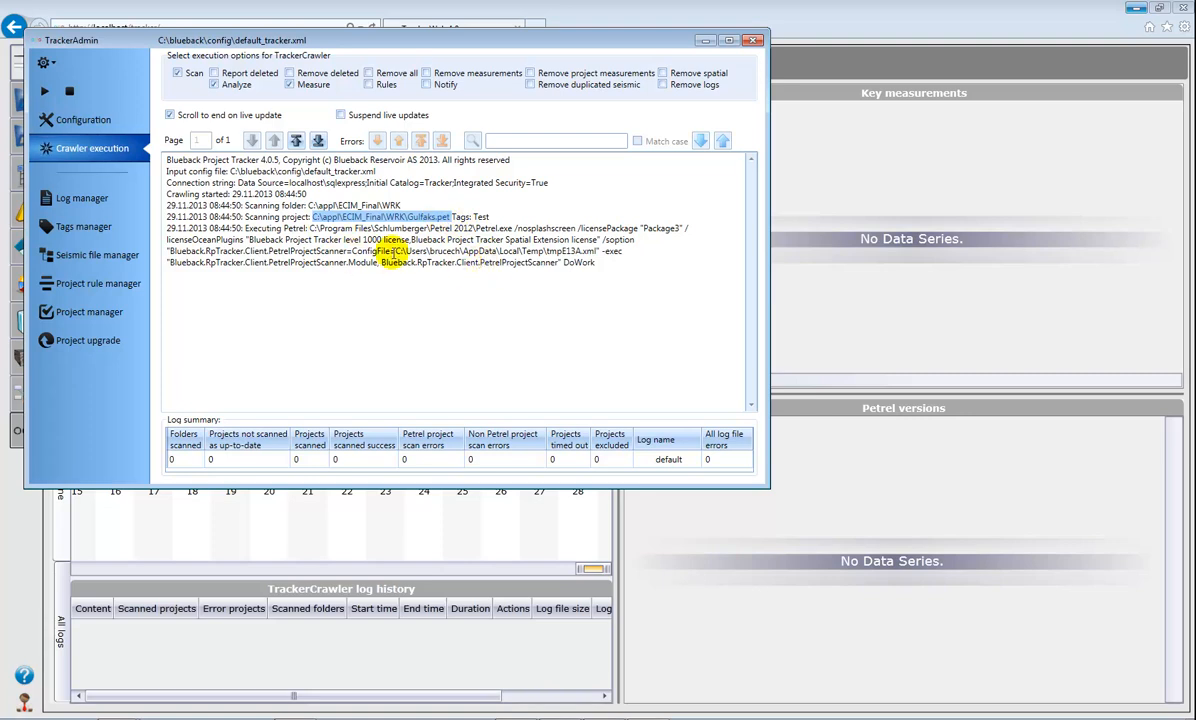
left_click_drag(601, 263, 521, 263)
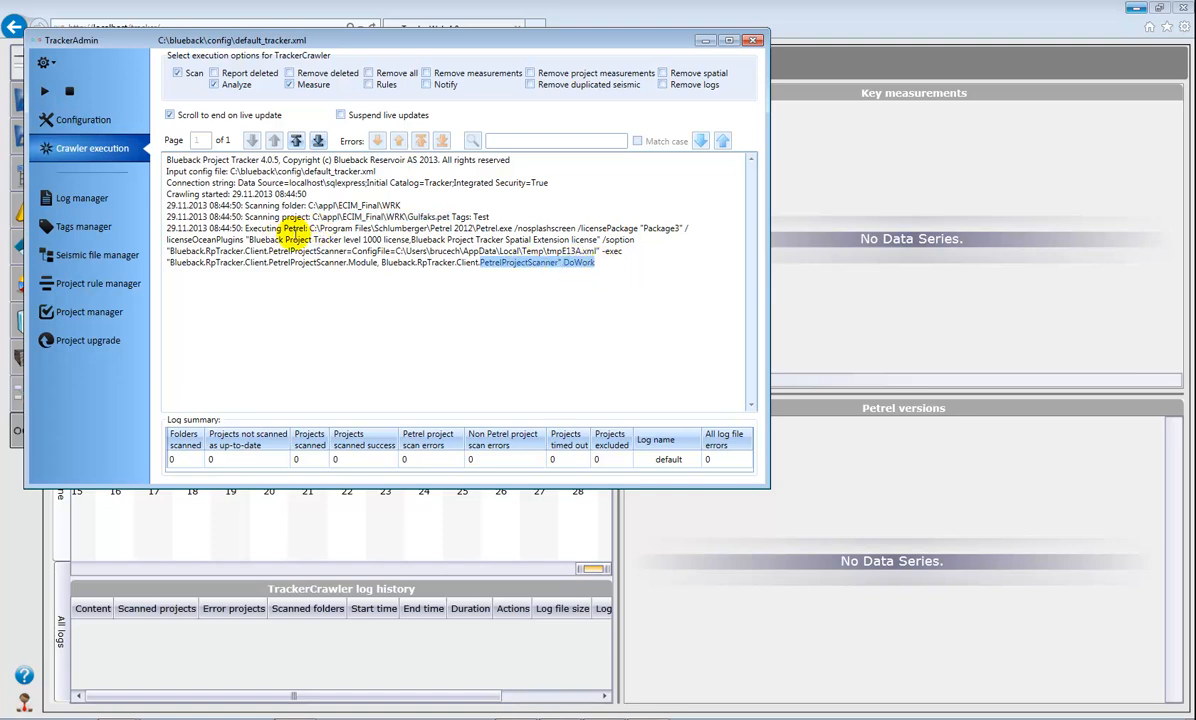
left_click(614, 267)
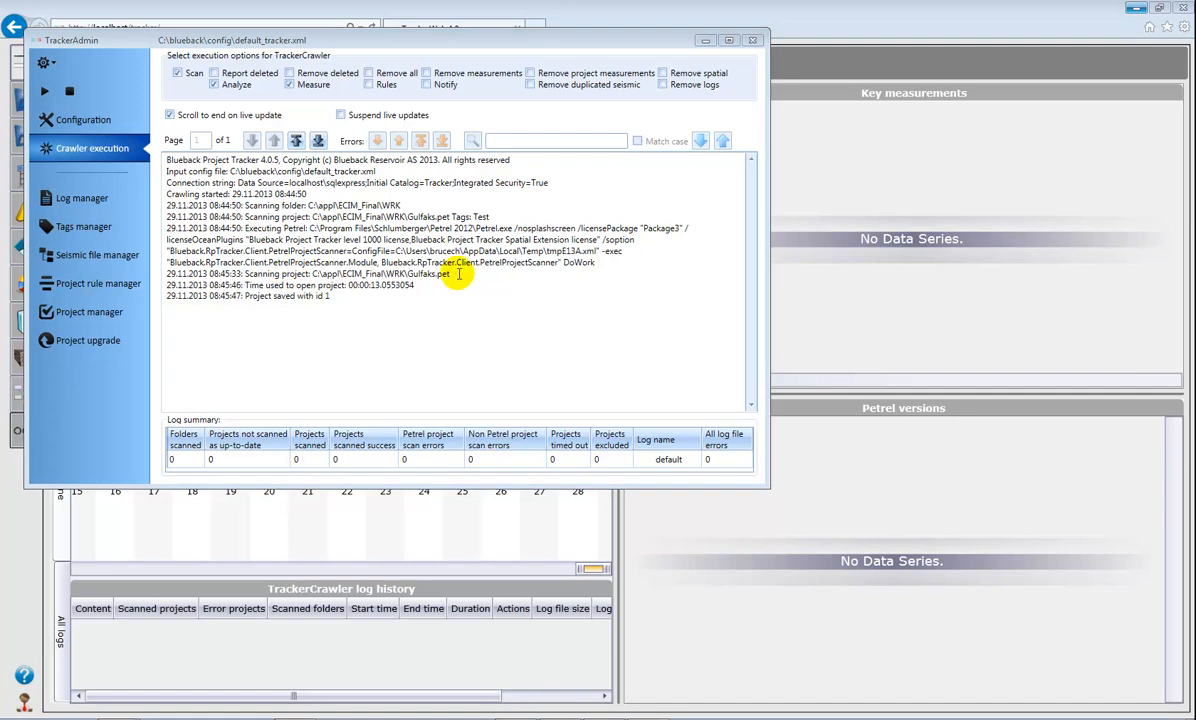
left_click_drag(313, 273, 452, 272)
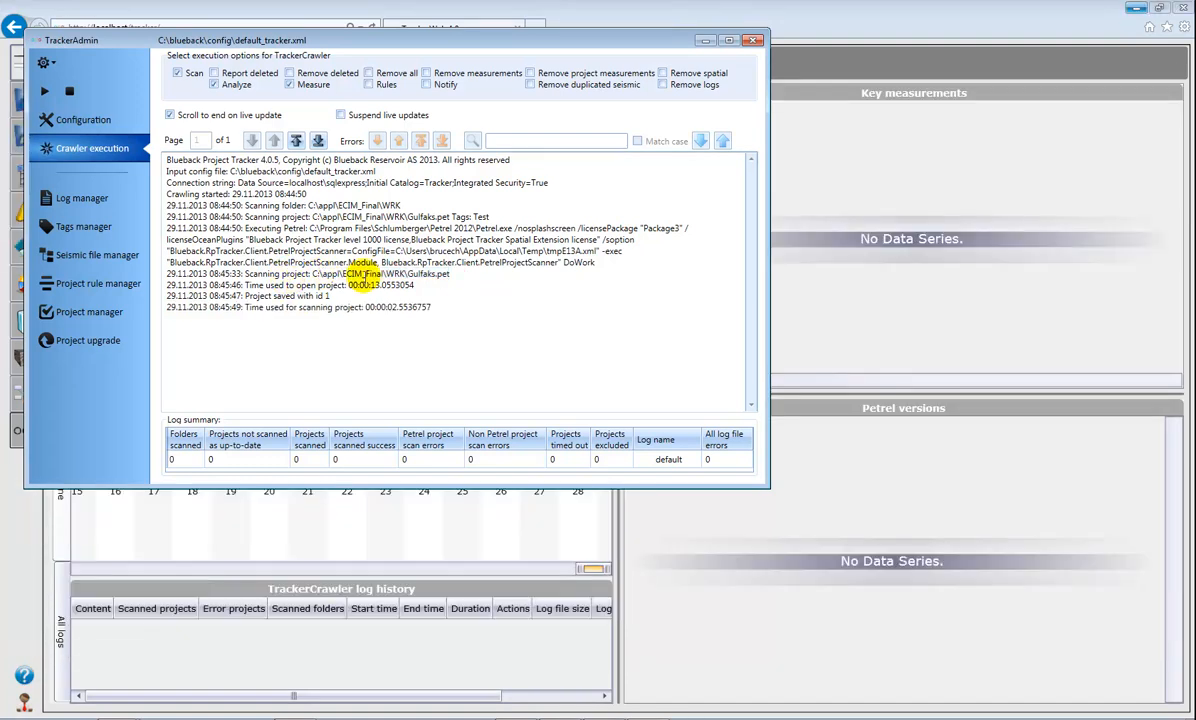
left_click(380, 285)
double_click(378, 285)
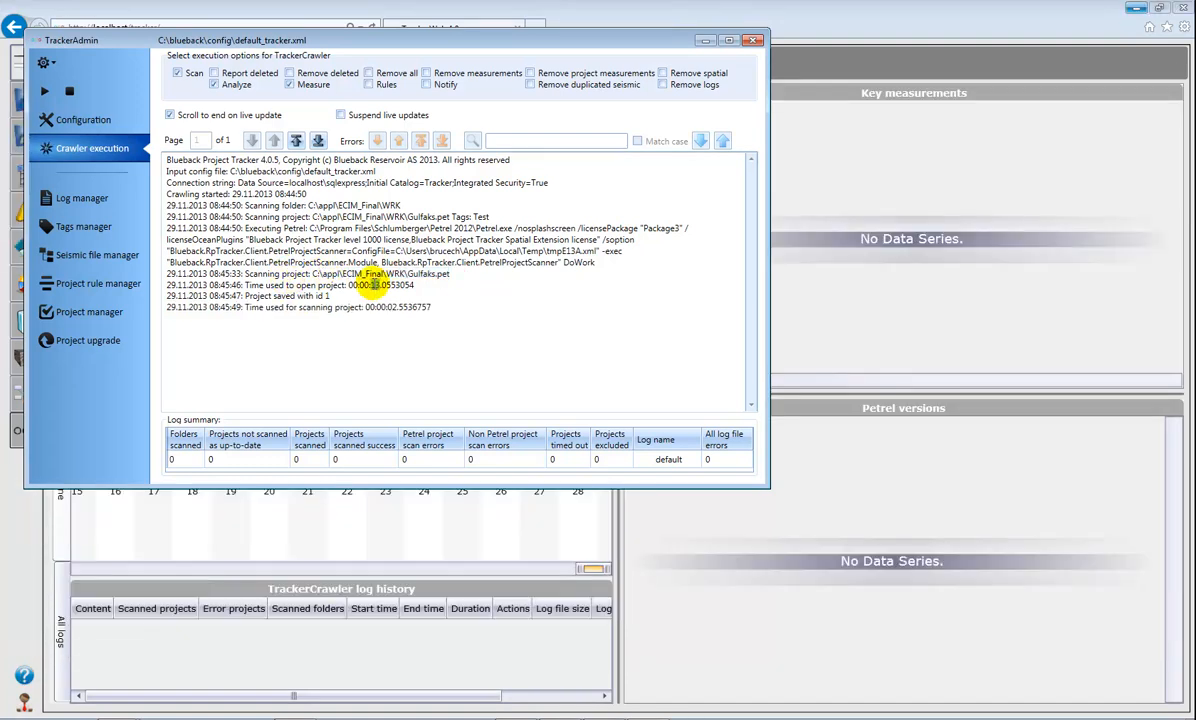
left_click_drag(329, 297, 259, 297)
left_click(328, 297)
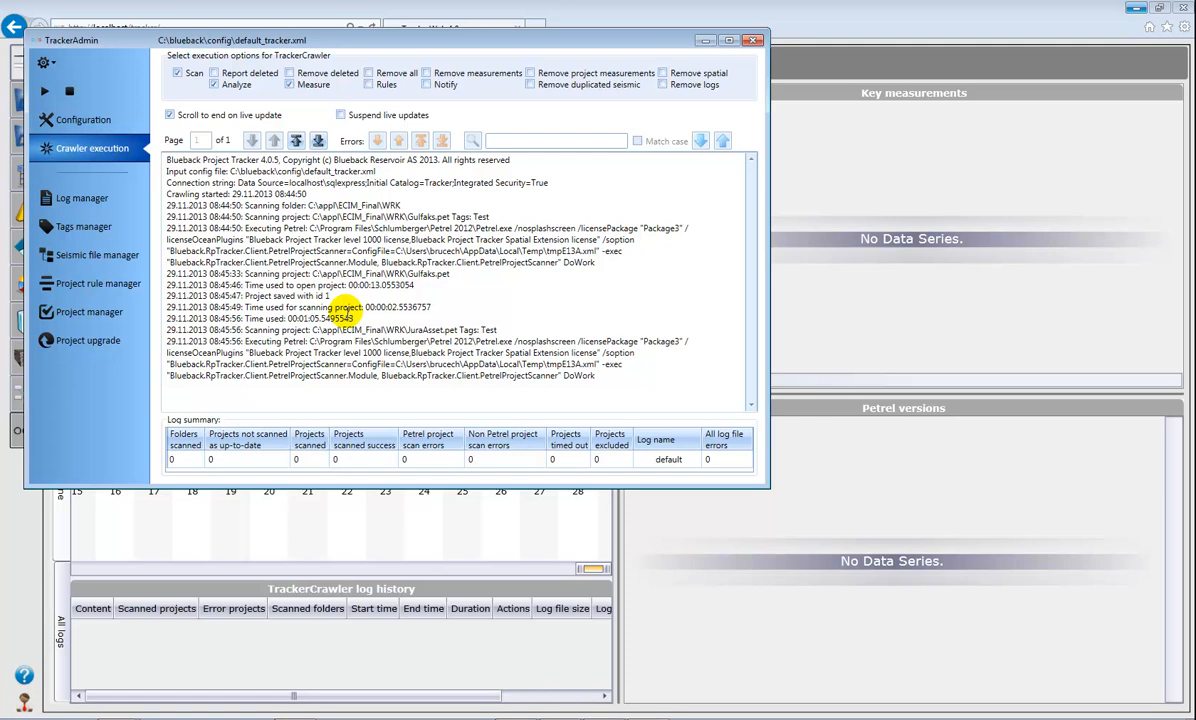
- View the crawl log file default-20131129-1.log in Notepad beside the live log, and close it
left_click(120, 718)
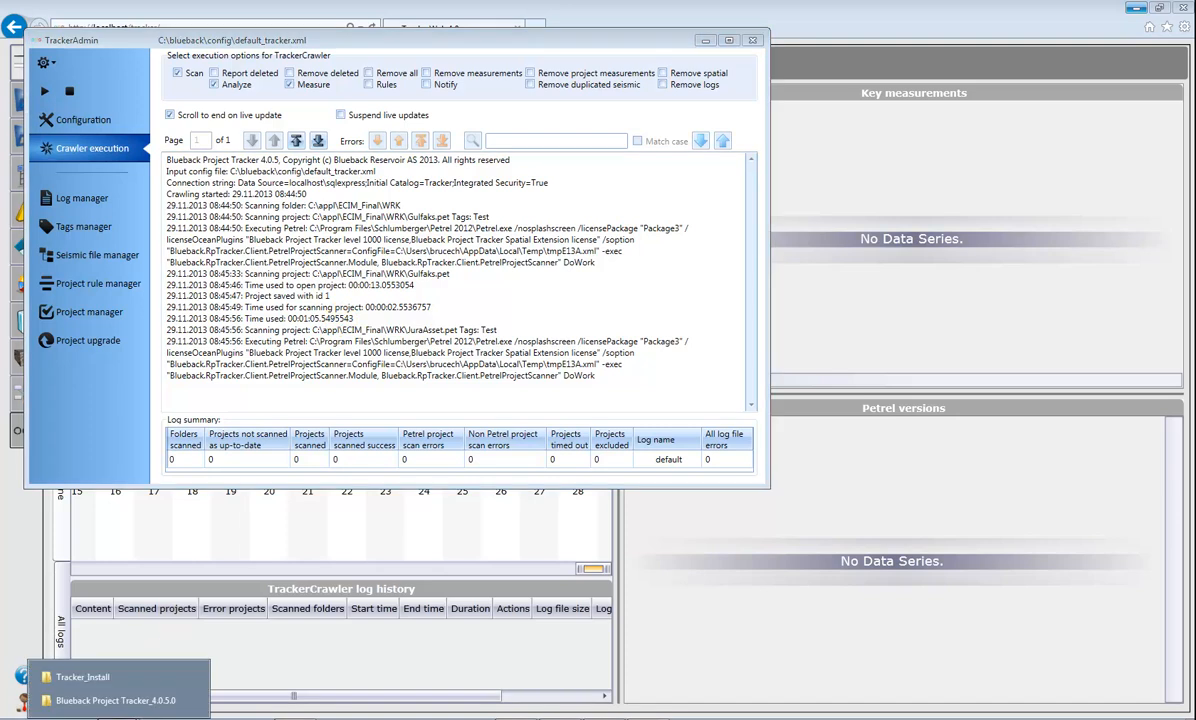
left_click(115, 680)
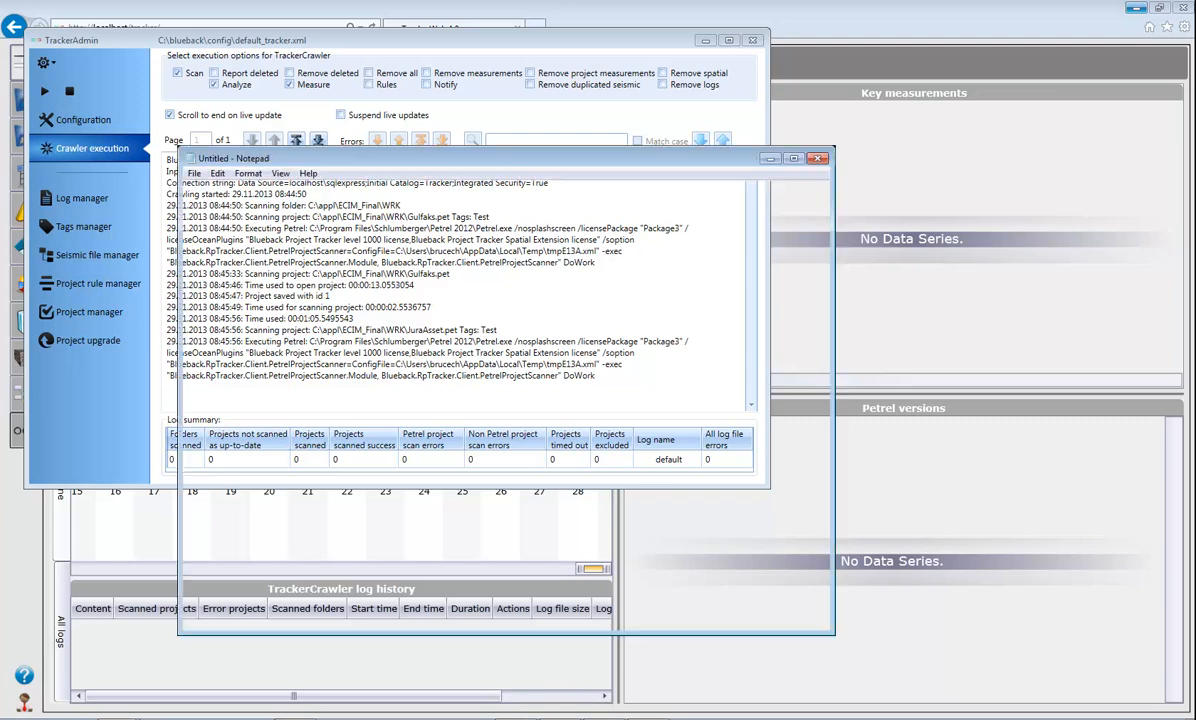
left_click_drag(318, 150, 785, 86)
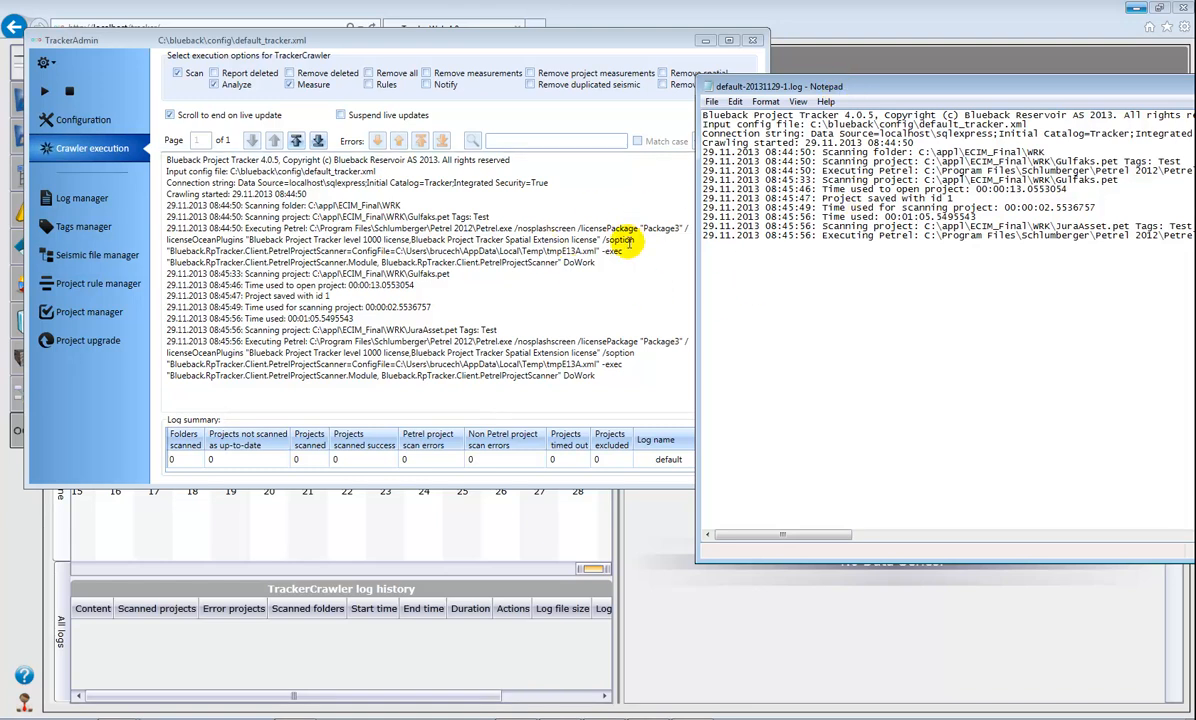
left_click_drag(940, 90, 818, 124)
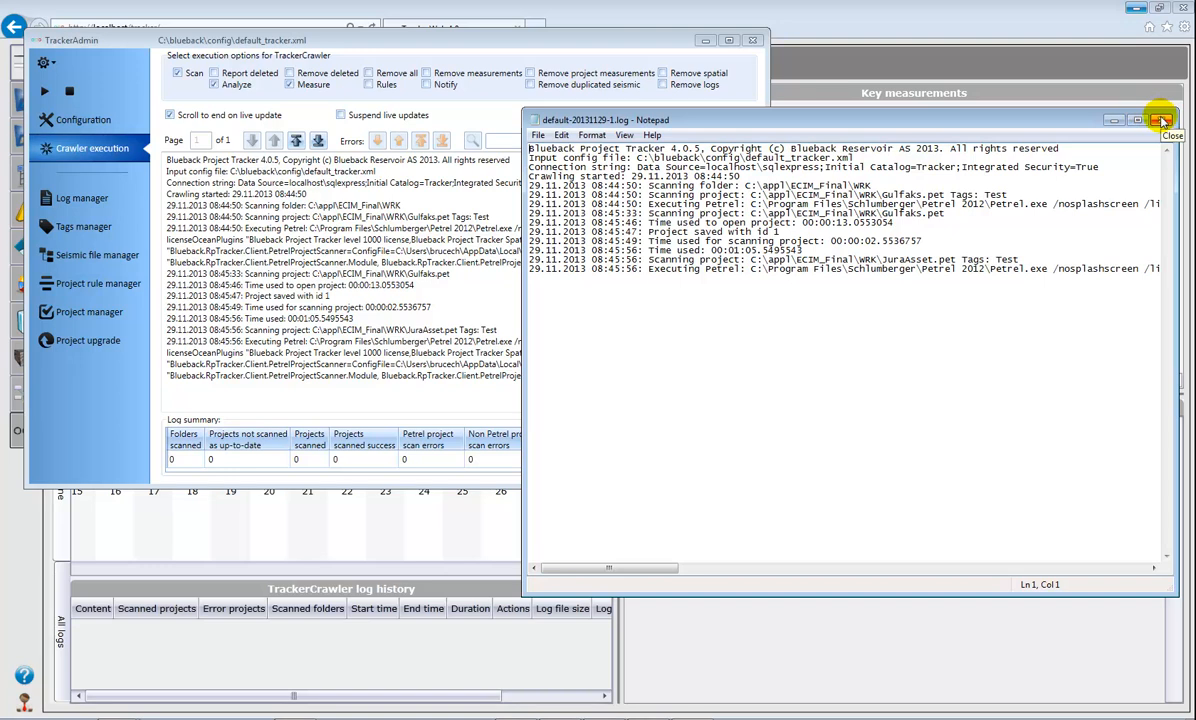
left_click(1162, 121)
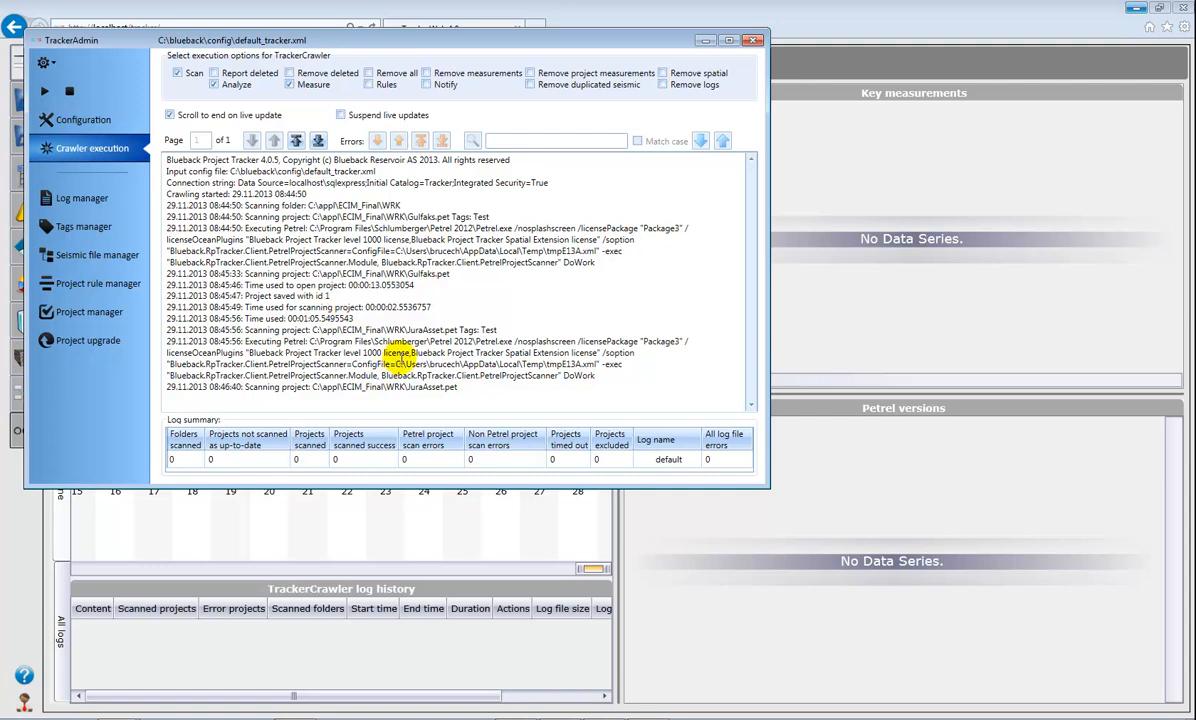
- Enlarge the TrackerAdmin window vertically and examine the Petrel executable path and project scanning time in the running crawl log
left_click_drag(542, 487, 542, 584)
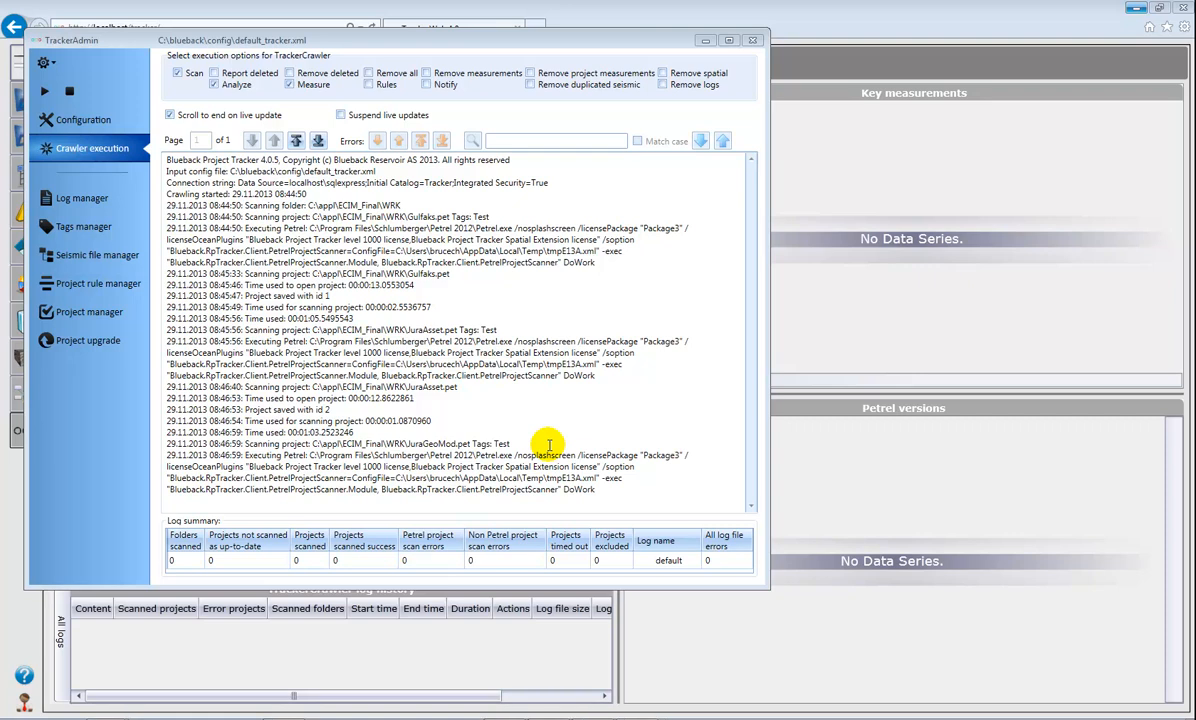
mouse_move(108, 718)
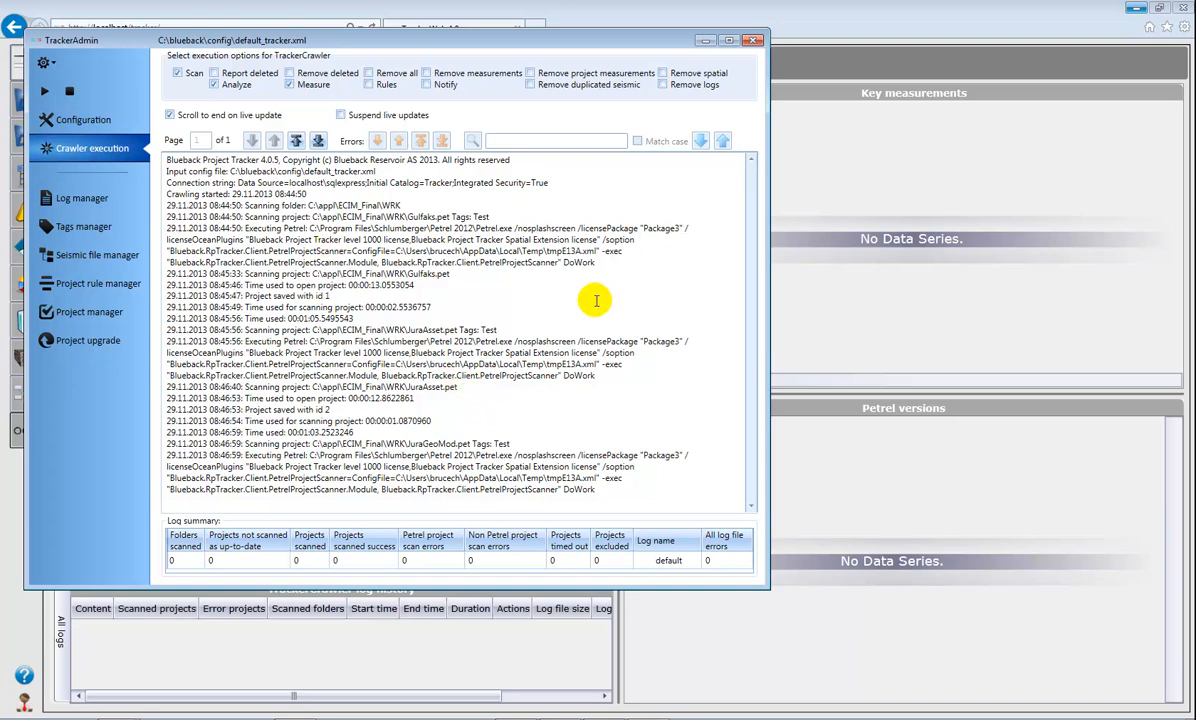
left_click_drag(313, 228, 510, 228)
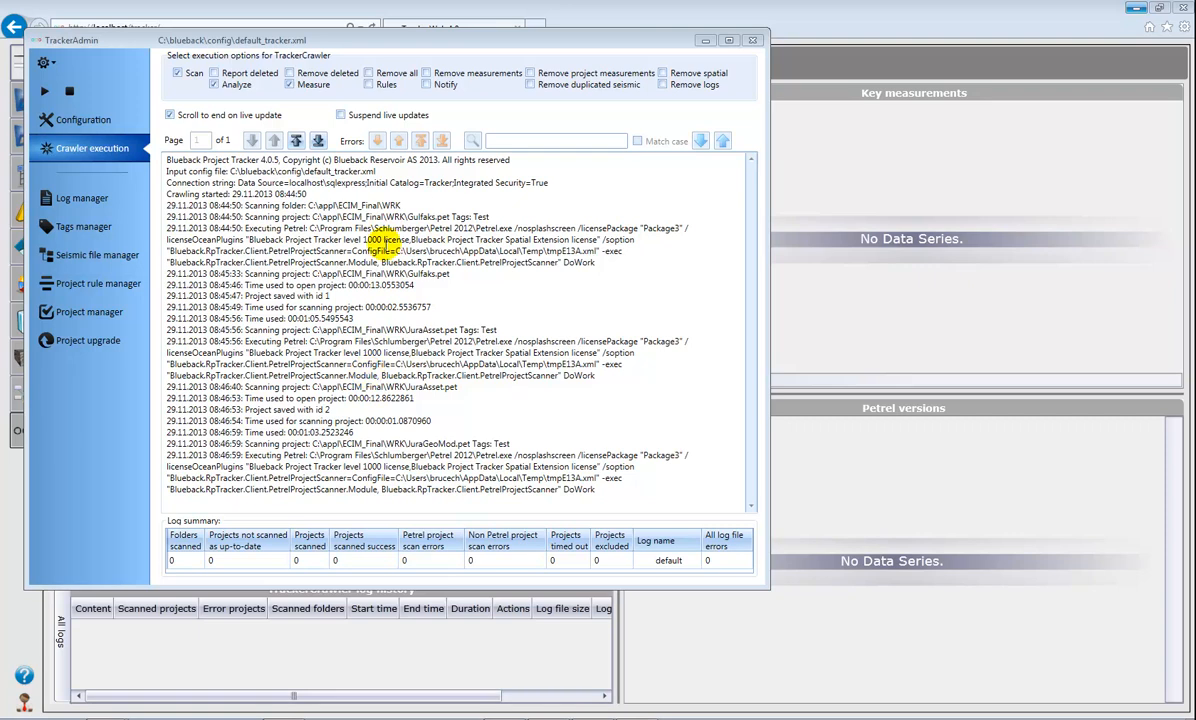
mouse_move(377, 306)
left_mouse_down()
mouse_move(437, 306)
mouse_move(367, 307)
left_mouse_up()
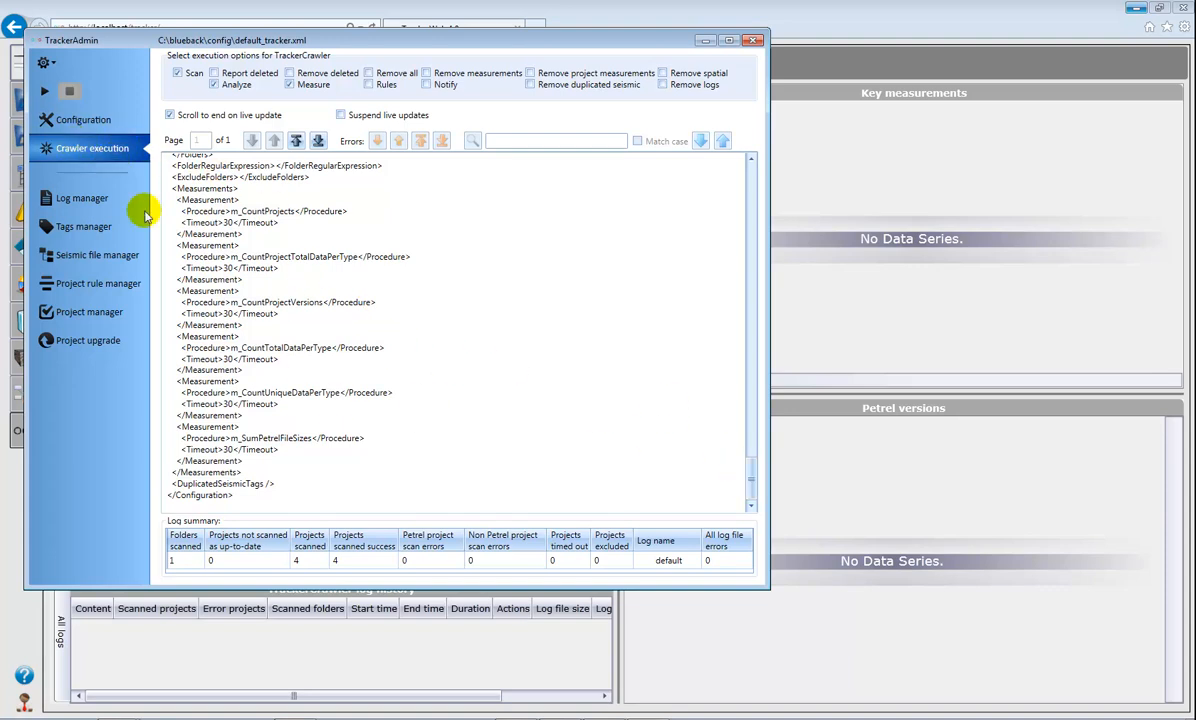
- Examine the finished crawl log, including the configuration XML and the summary of folders and projects scanned
left_click_drag(244, 497, 171, 392)
left_click(183, 399)
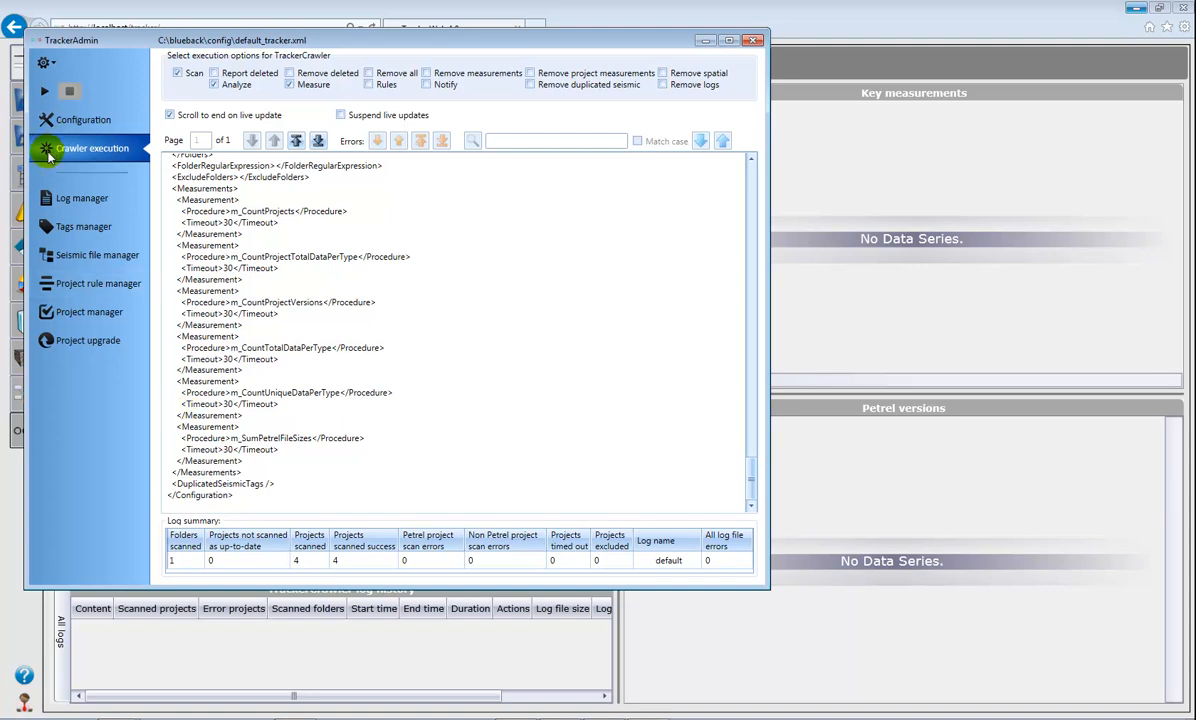
left_click_drag(250, 244, 167, 244)
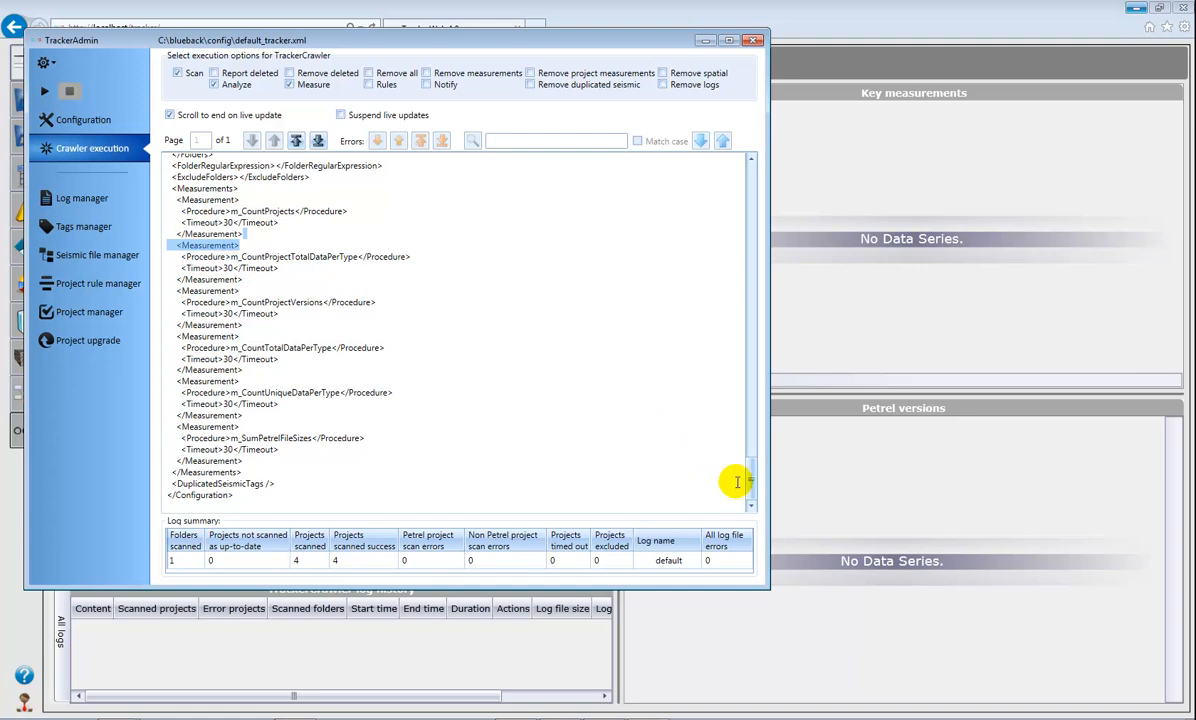
left_click_drag(753, 486, 726, 259)
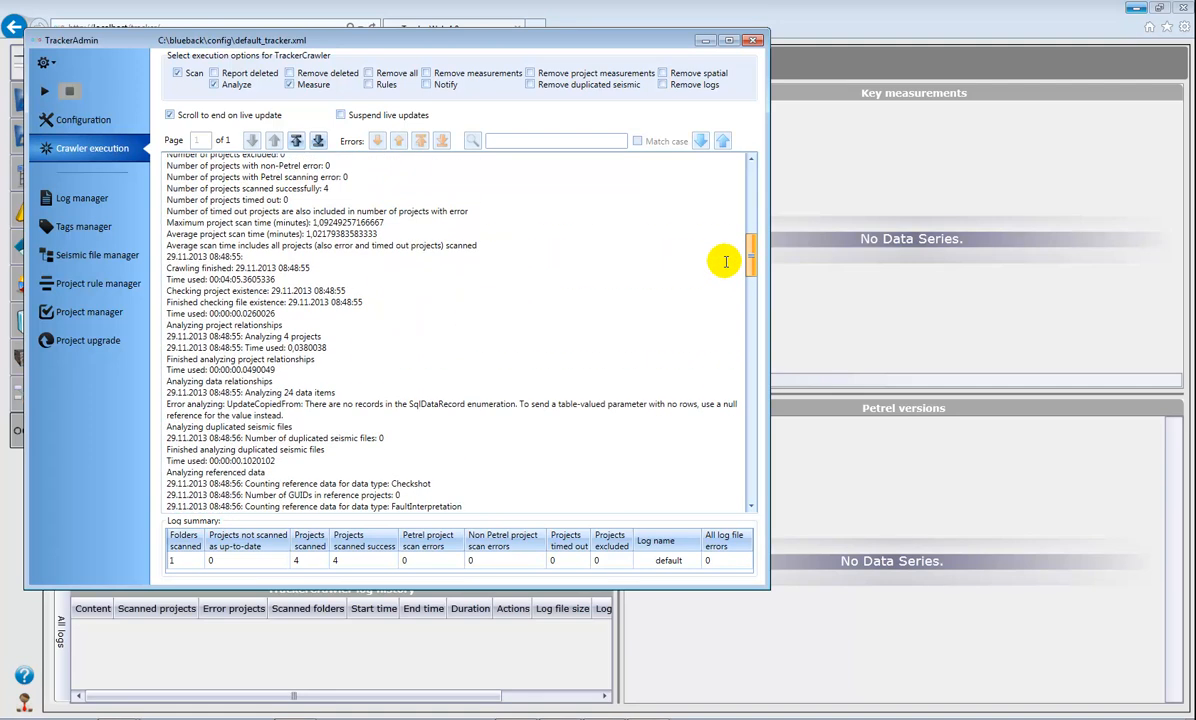
scroll(310, 220, "up", 6)
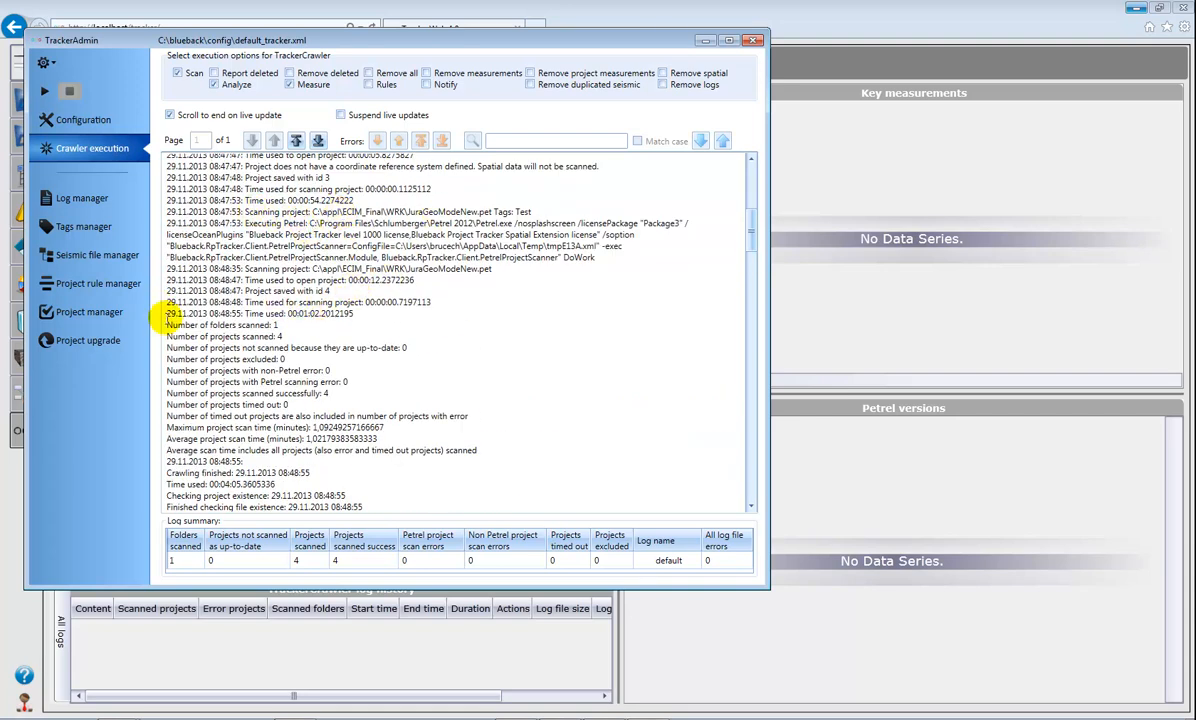
left_click_drag(168, 325, 292, 326)
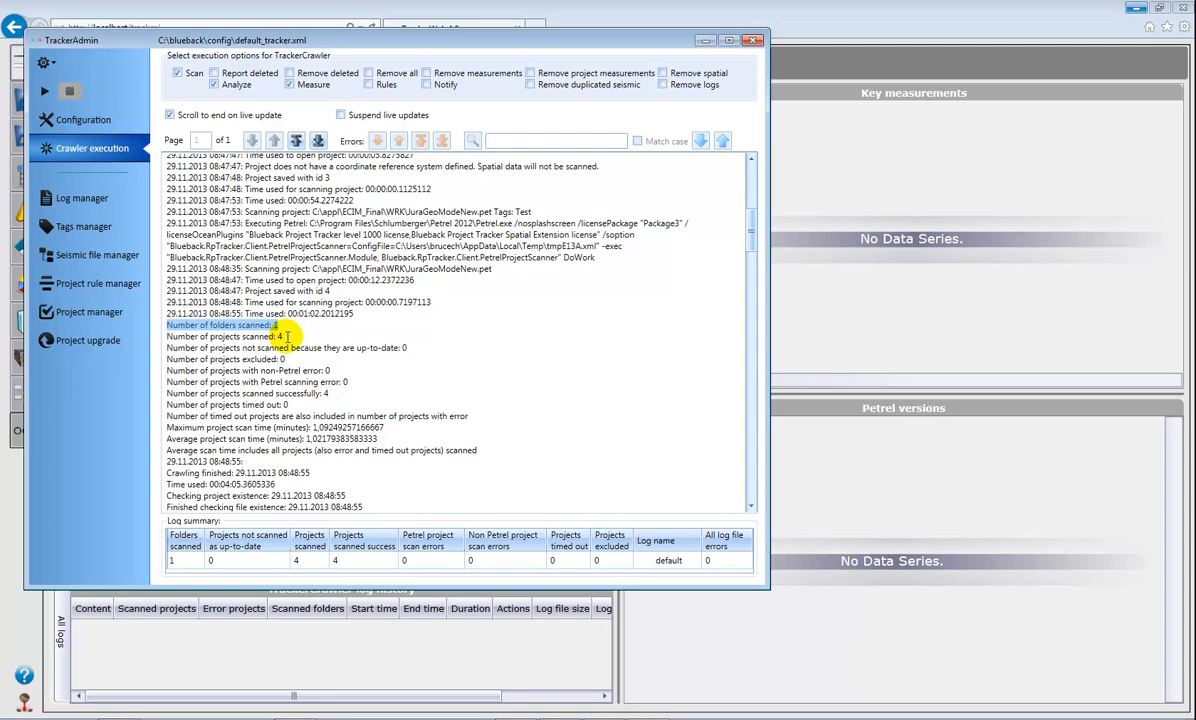
left_click_drag(243, 337, 281, 337)
left_click_drag(328, 394, 166, 395)
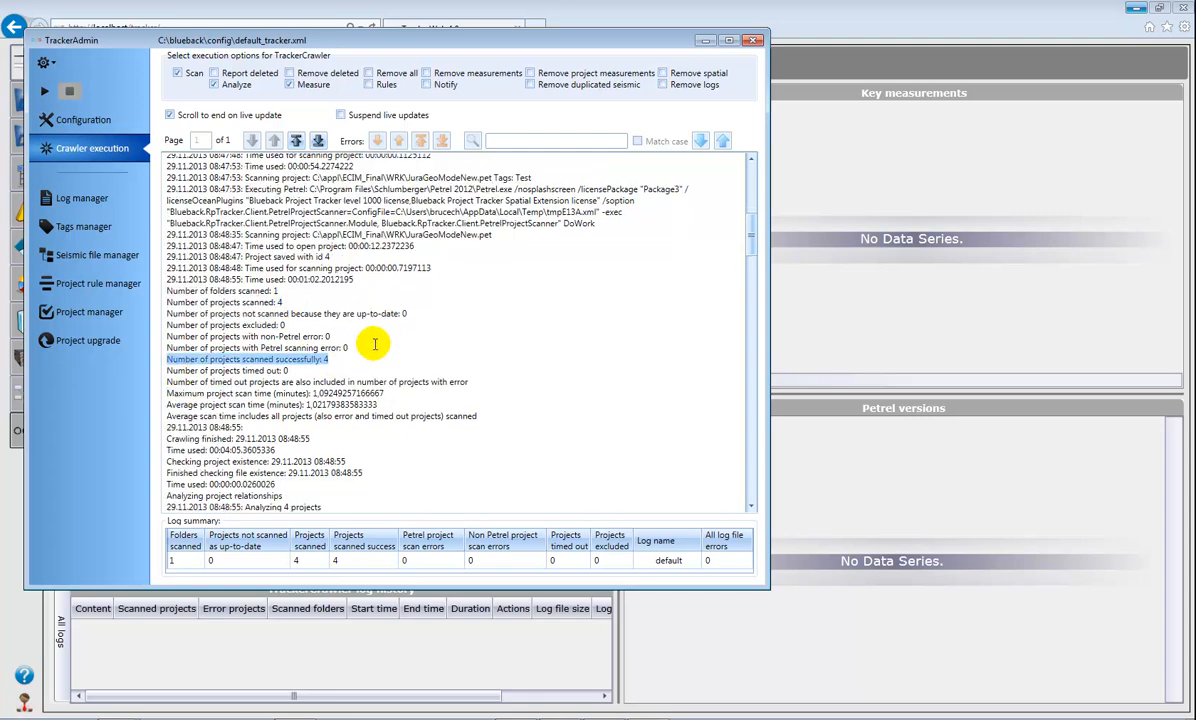
mouse_move(200, 370)
left_mouse_down()
mouse_move(397, 370)
mouse_move(192, 379)
left_mouse_up()
left_click(240, 374)
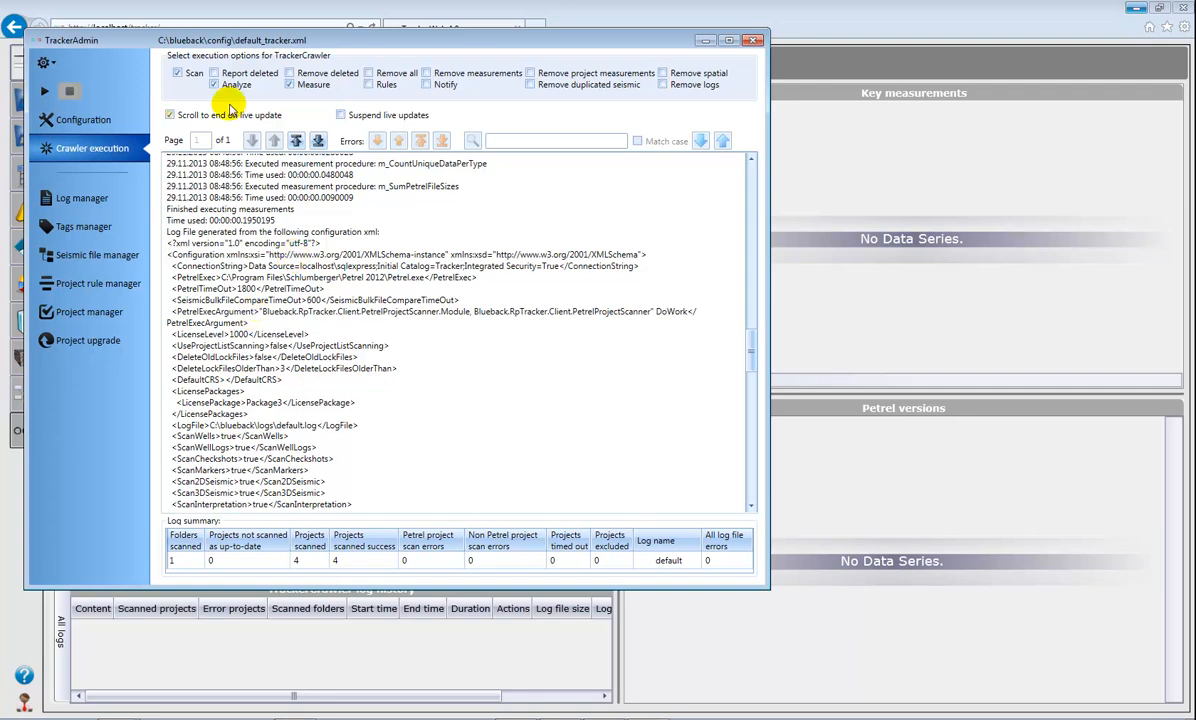
- Switch to TrackerWeb and check the crawl results in the refreshed dashboard, the Gulfaks.pet project data and the projects overview
left_click_drag(206, 45, 1195, 190)
left_click(372, 27)
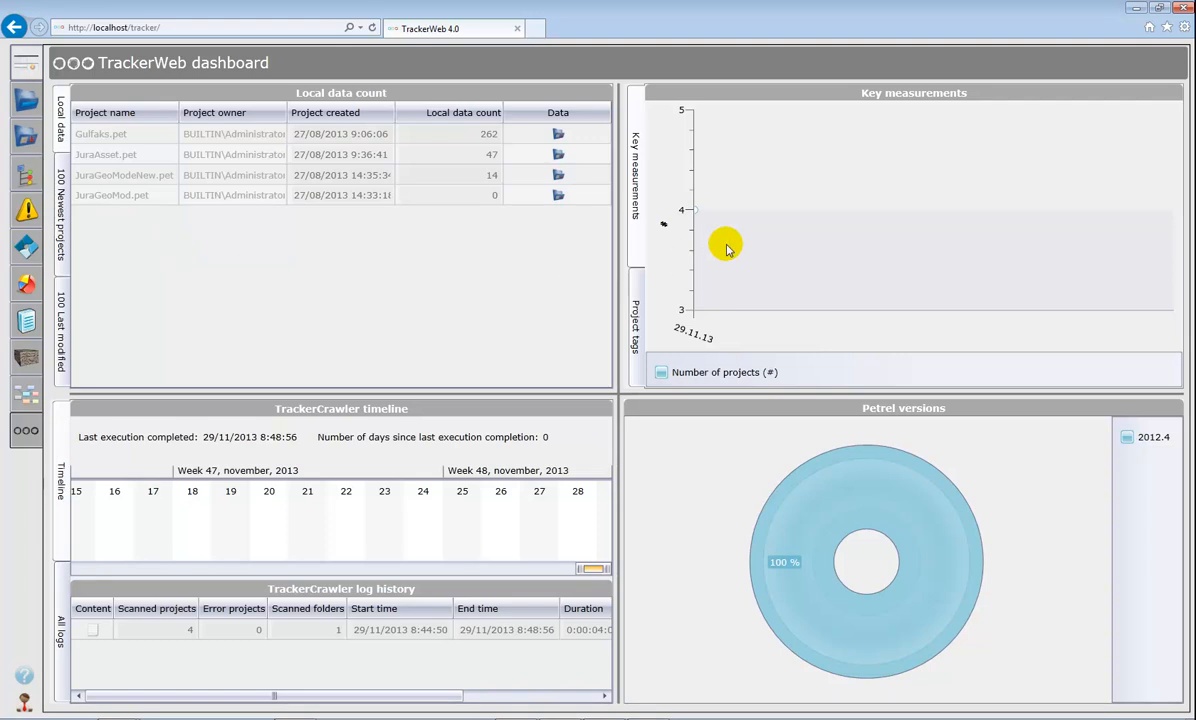
mouse_move(697, 213)
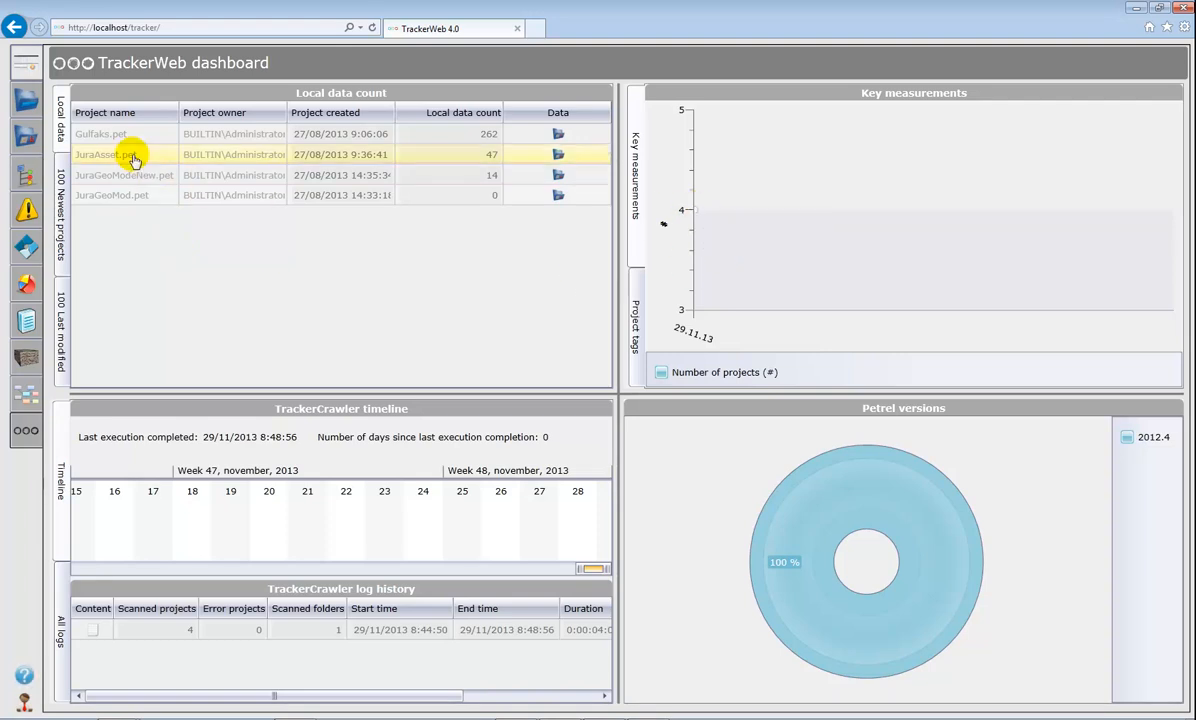
left_click(557, 133)
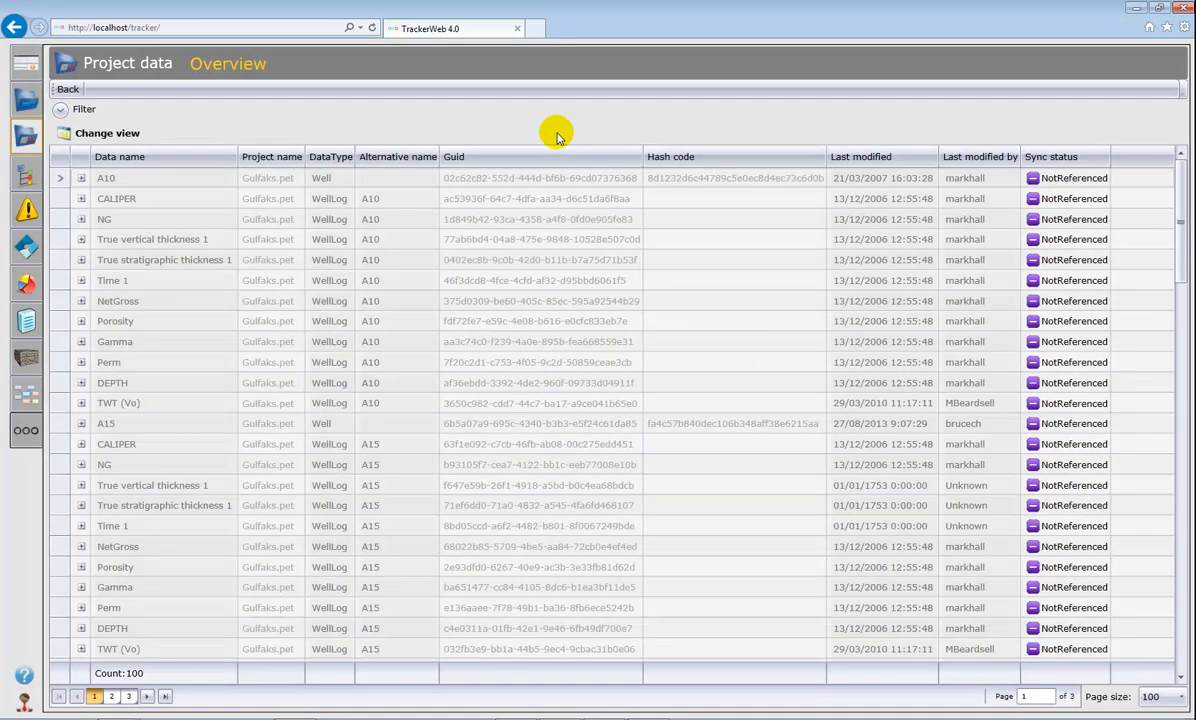
left_click(27, 97)
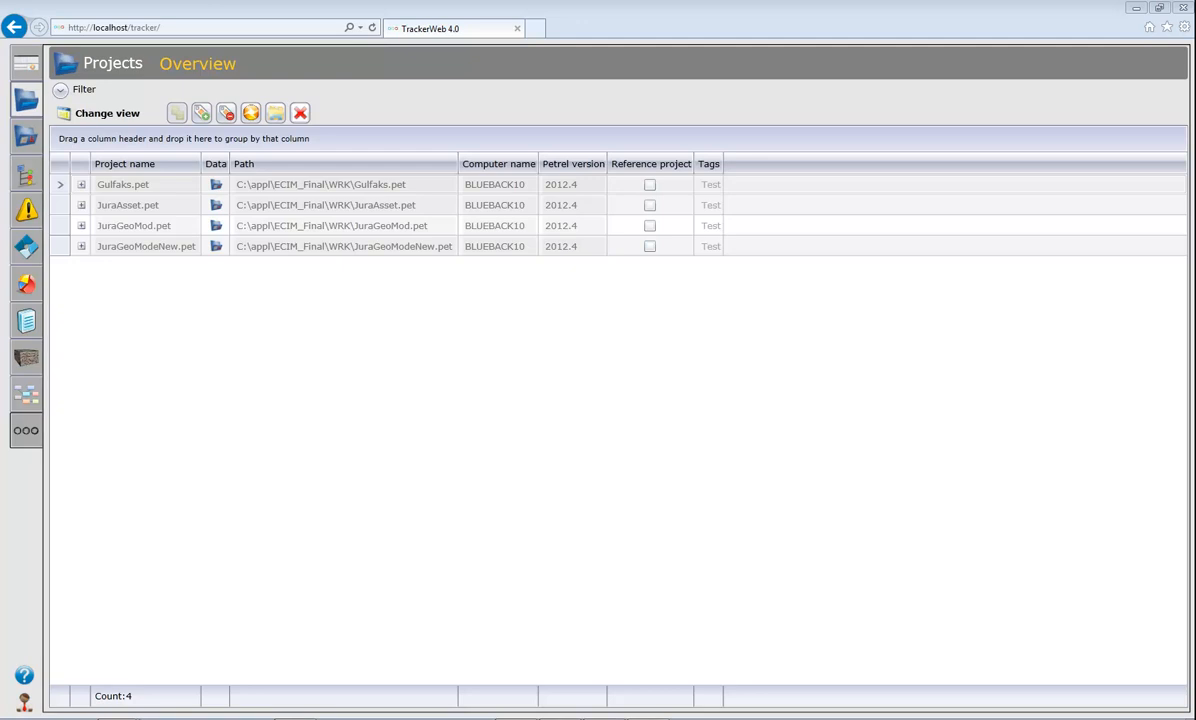
- Switch to TrackerAdmin, add C:\Tracker3.0Demo to the included scan folders, and enable recursive scanning for both listed folders
left_click_drag(1195, 208, 653, 112)
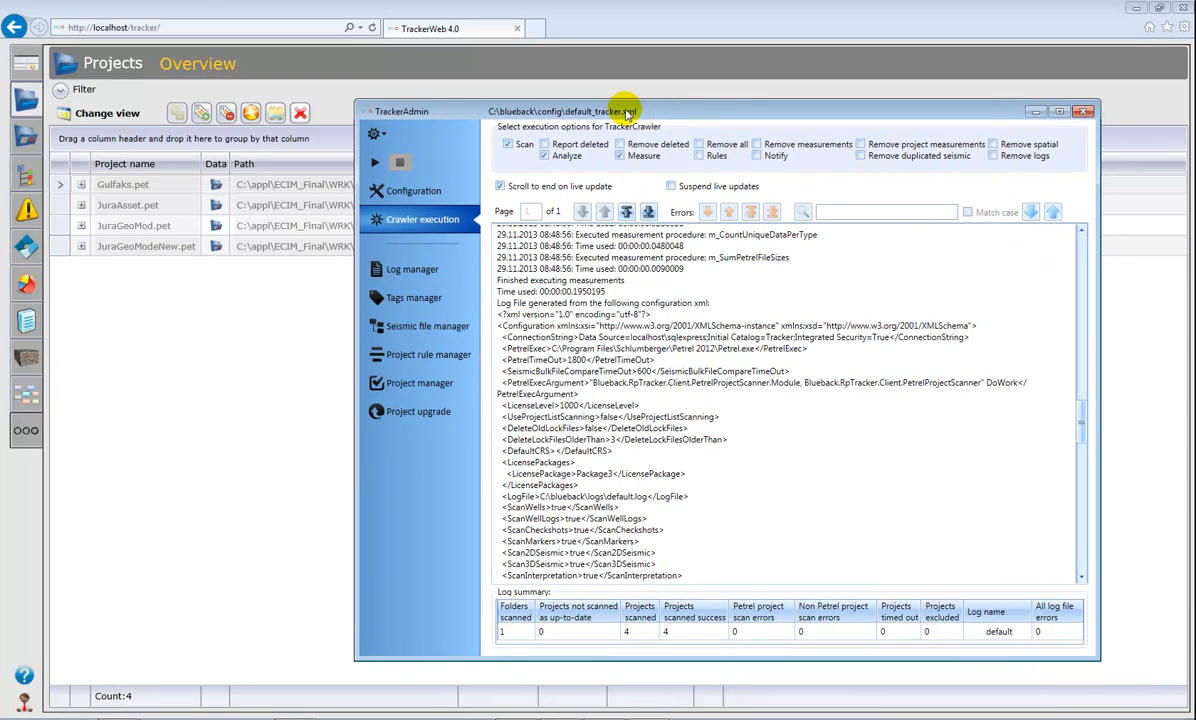
left_click(420, 190)
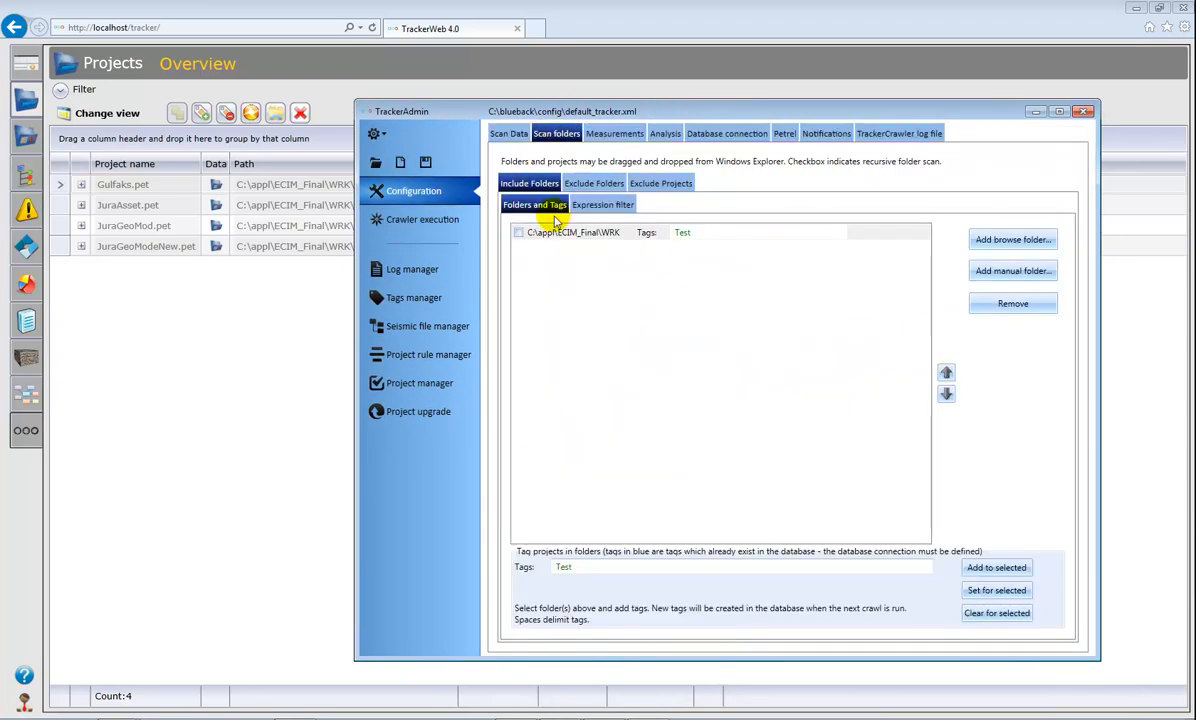
left_click(976, 238)
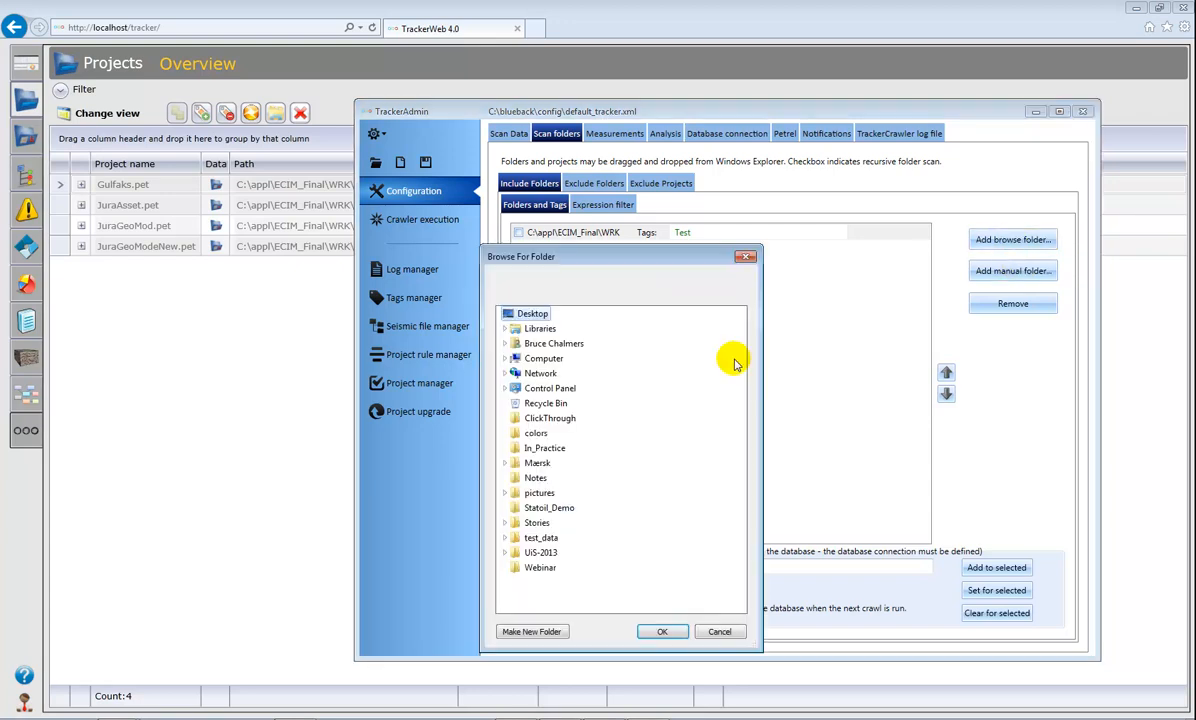
left_click(505, 358)
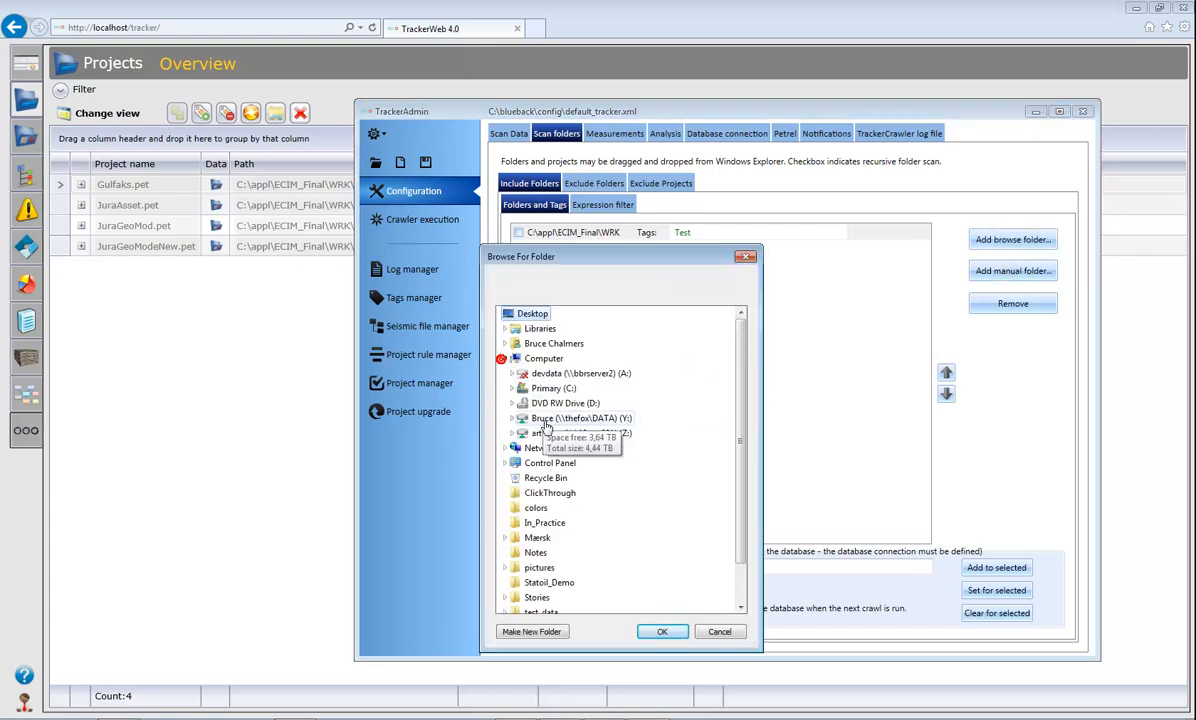
left_click(511, 386)
scroll(565, 405, "down", 4)
left_click(569, 342)
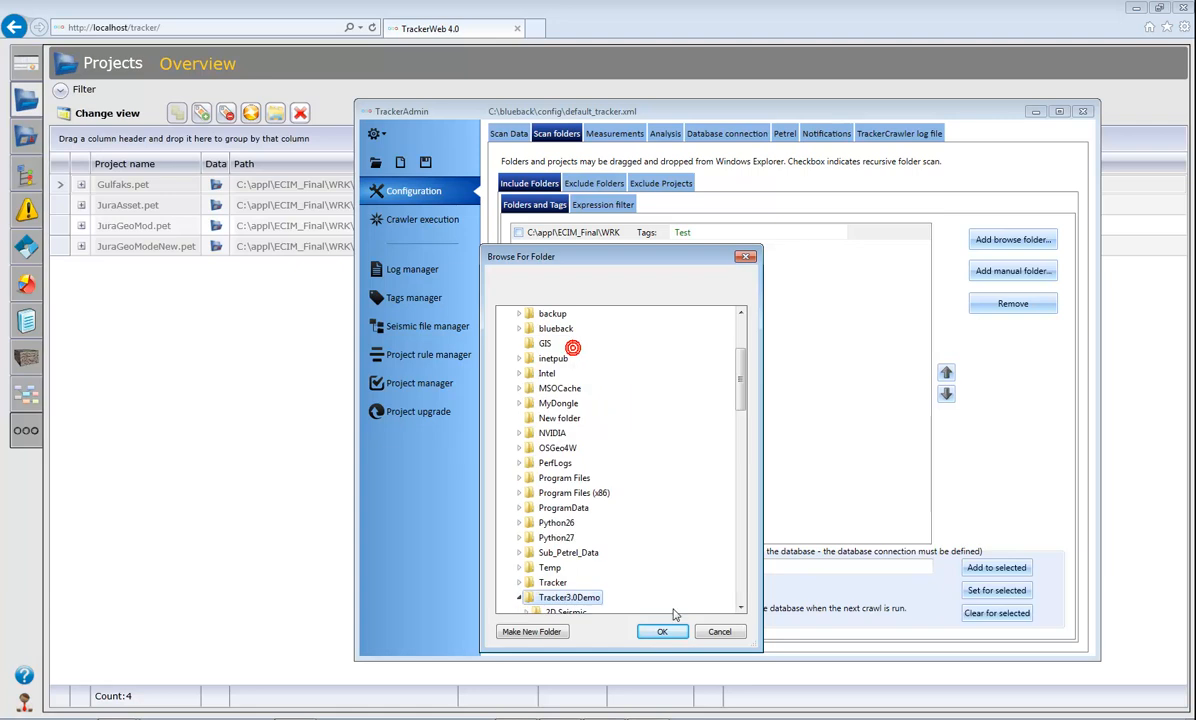
left_click(662, 631)
left_click(519, 248)
left_click(519, 235)
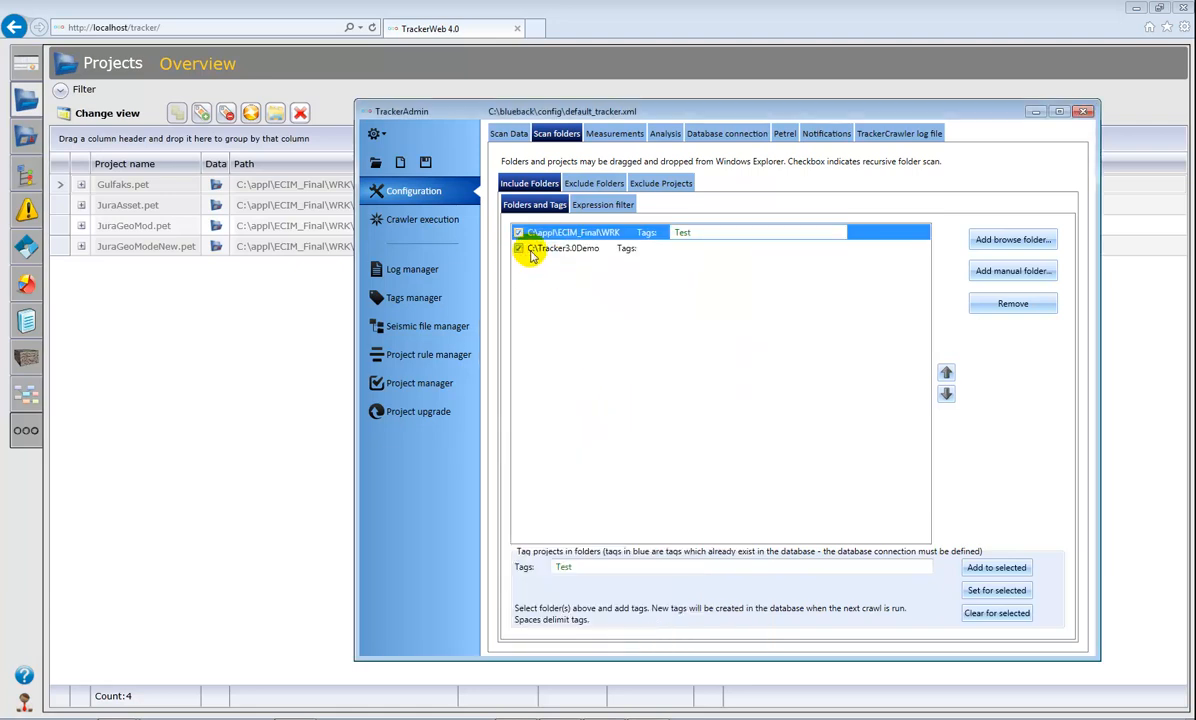
- Disable Analyze and Measure in the crawler execution options, leaving only Scan selected, and return to the scan folders configuration
left_click(445, 217)
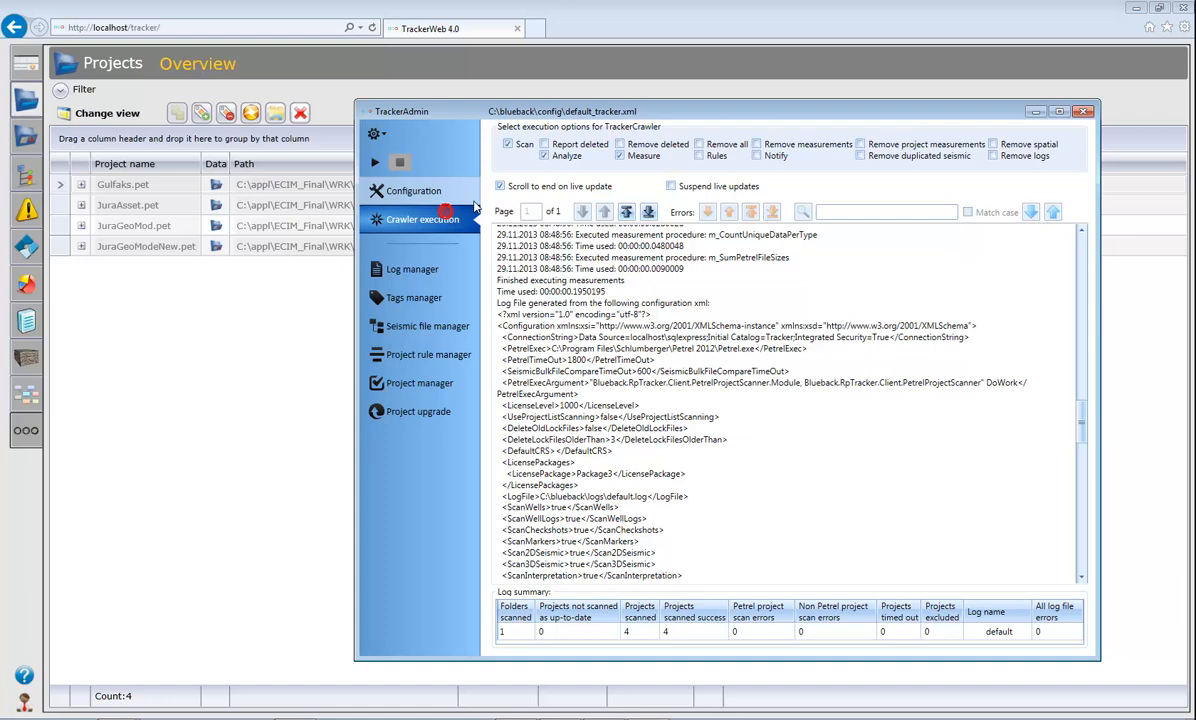
left_click(376, 163)
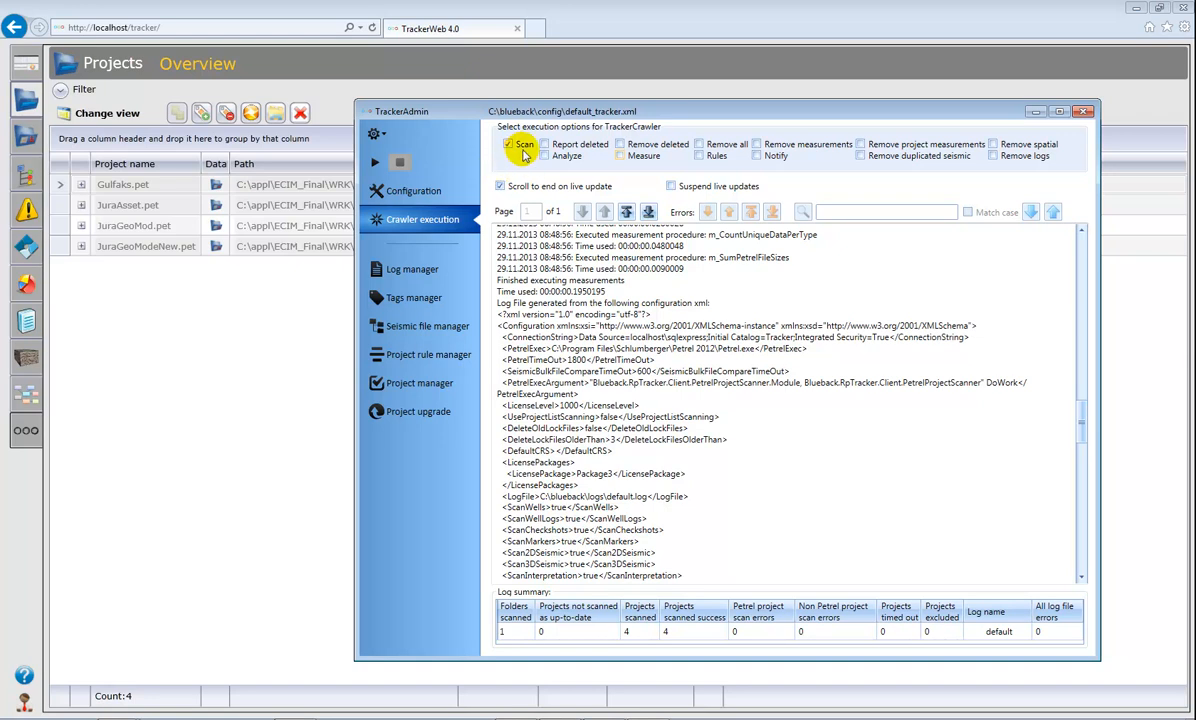
left_click_drag(441, 110, 537, 101)
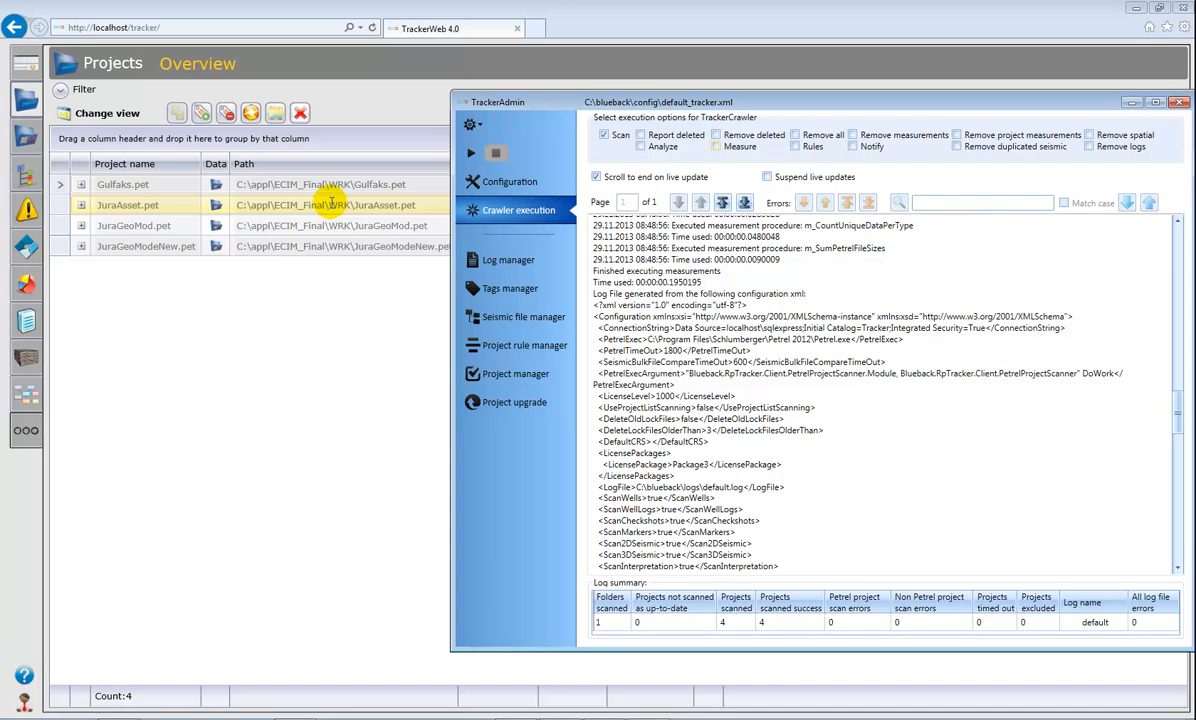
left_click_drag(800, 101, 661, 97)
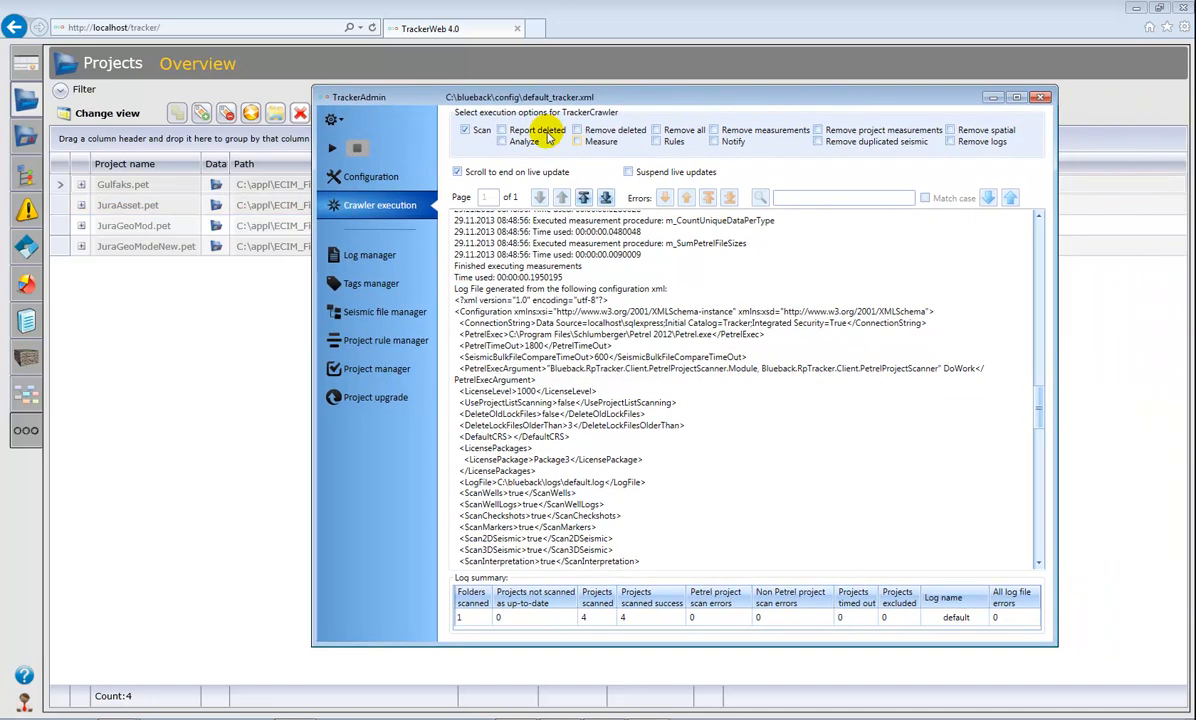
left_click(372, 177)
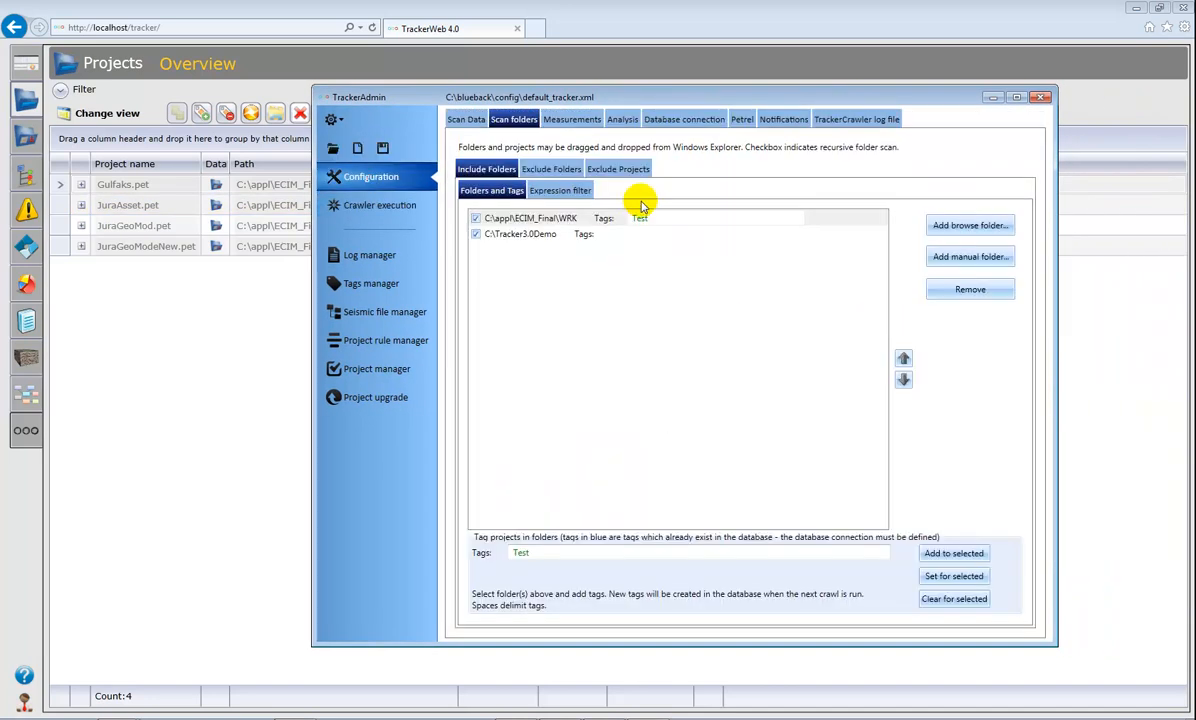